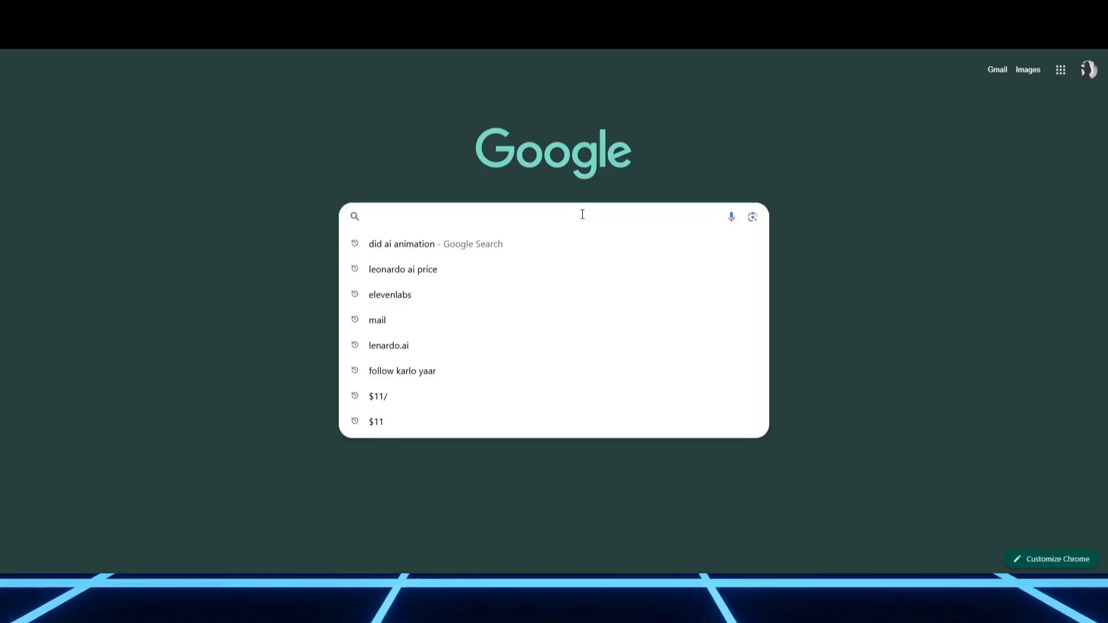
# - Search the web for "chatgpt"
pyautogui.write('chatgpt')
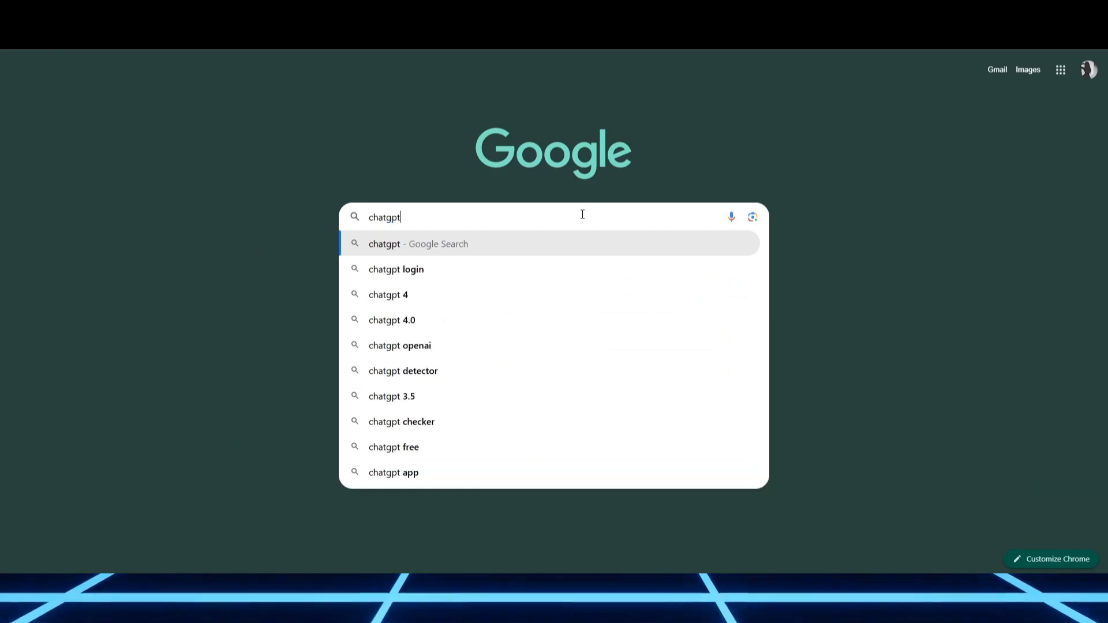
pyautogui.press('Return')
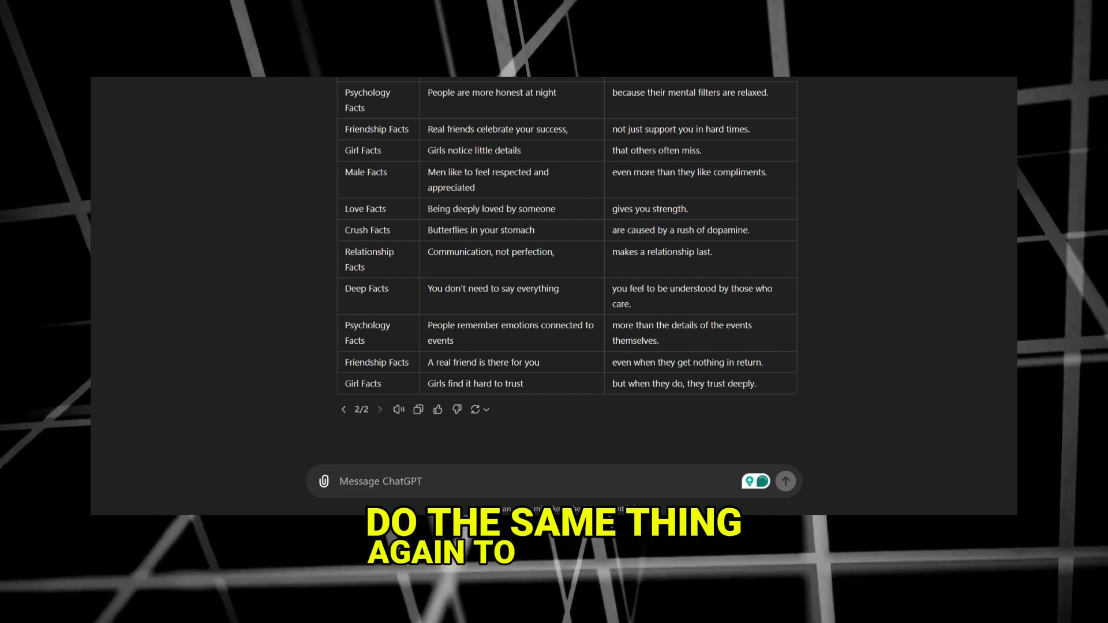
# - Send ChatGPT the prompt "create 50 more in same style. without repeating the previous ones."
pyautogui.write('create more')
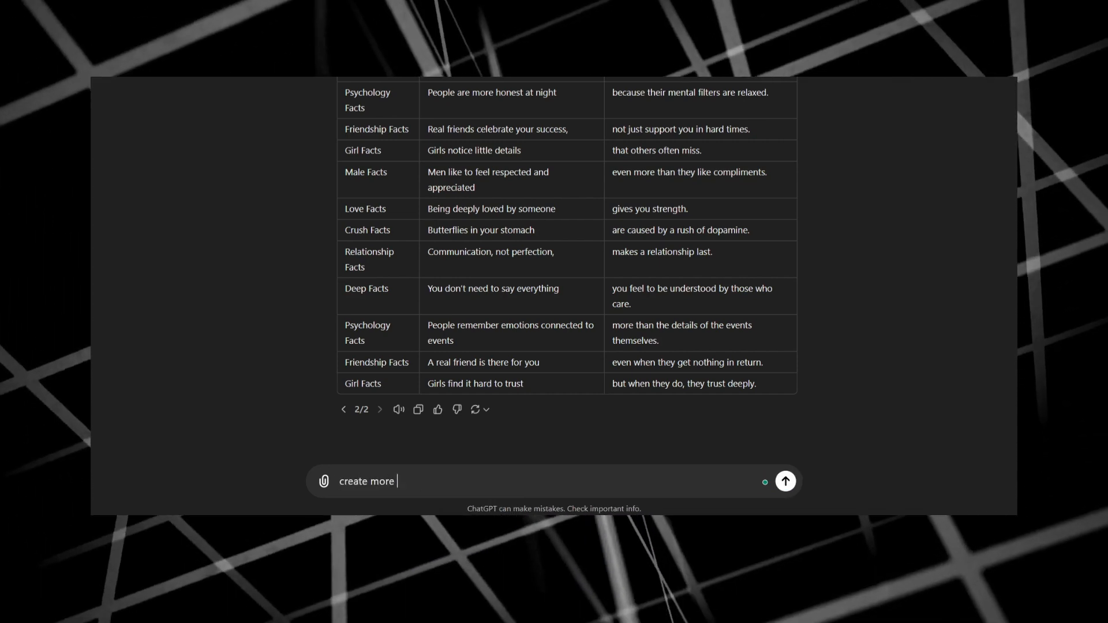
pyautogui.press('BackSpace')
pyautogui.press('BackSpace')
pyautogui.press('BackSpace')
pyautogui.press('BackSpace')
pyautogui.press('BackSpace')
pyautogui.write('50 more in s')
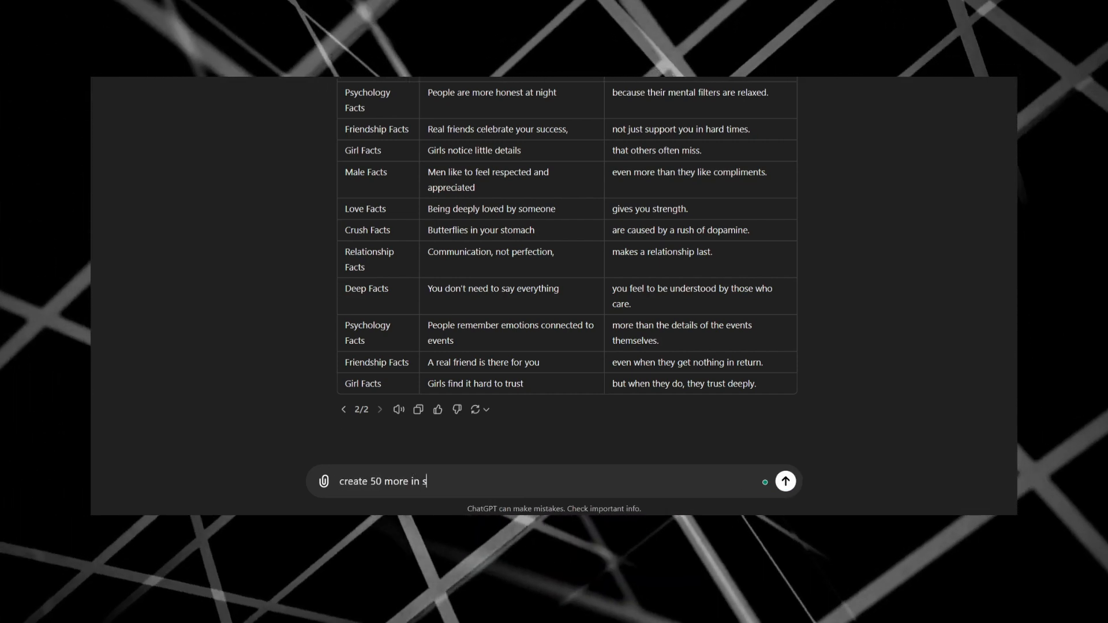
pyautogui.write('ame style. witho')
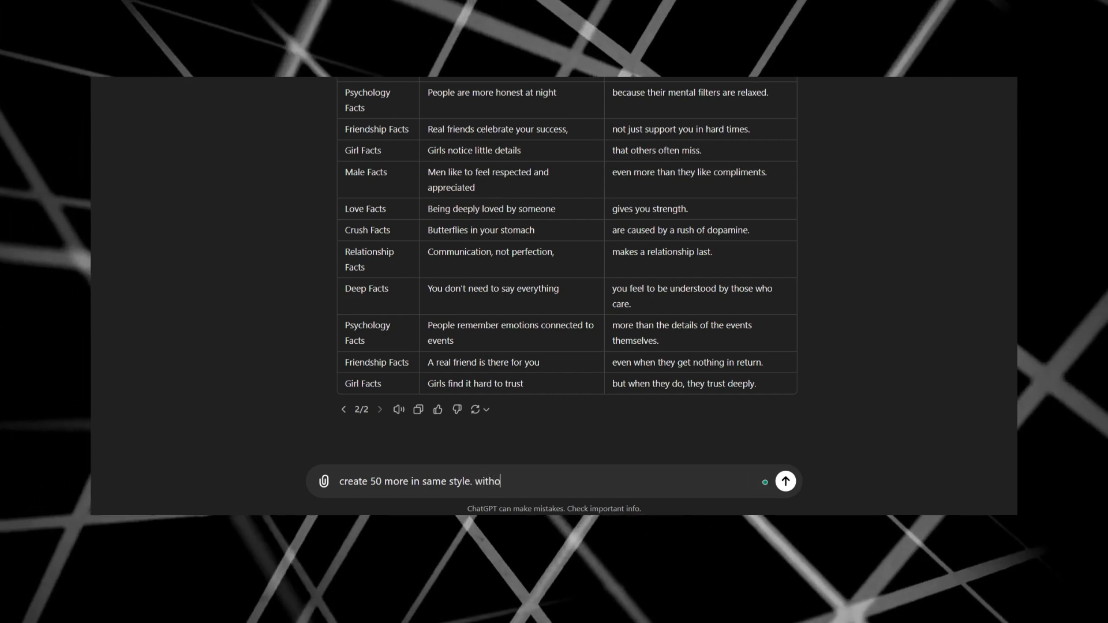
pyautogui.write('ut repeating the previous ones.')
pyautogui.press('Return')
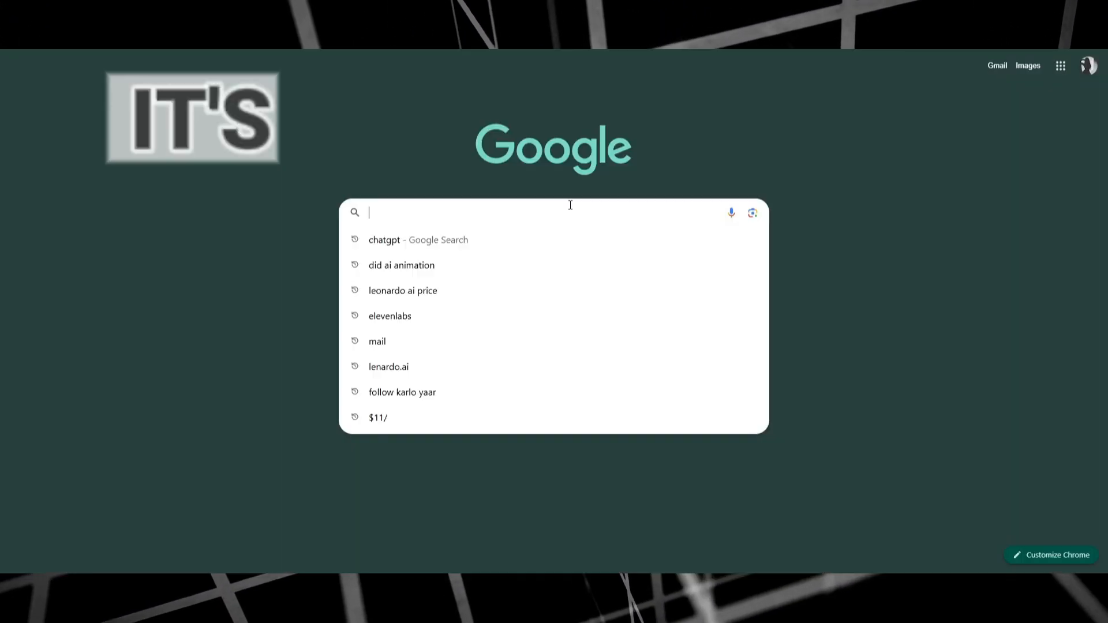
# - Search the web for "canva" and start the free Canva Pro trial from its plan overview
pyautogui.write('canva')
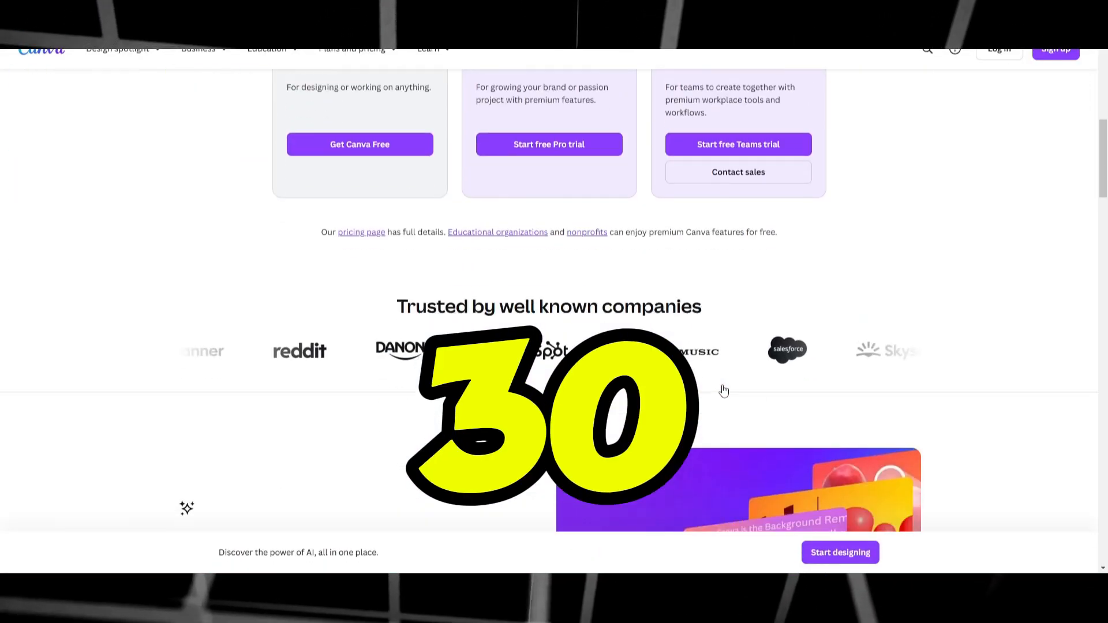
pyautogui.scroll(4, 723, 392)
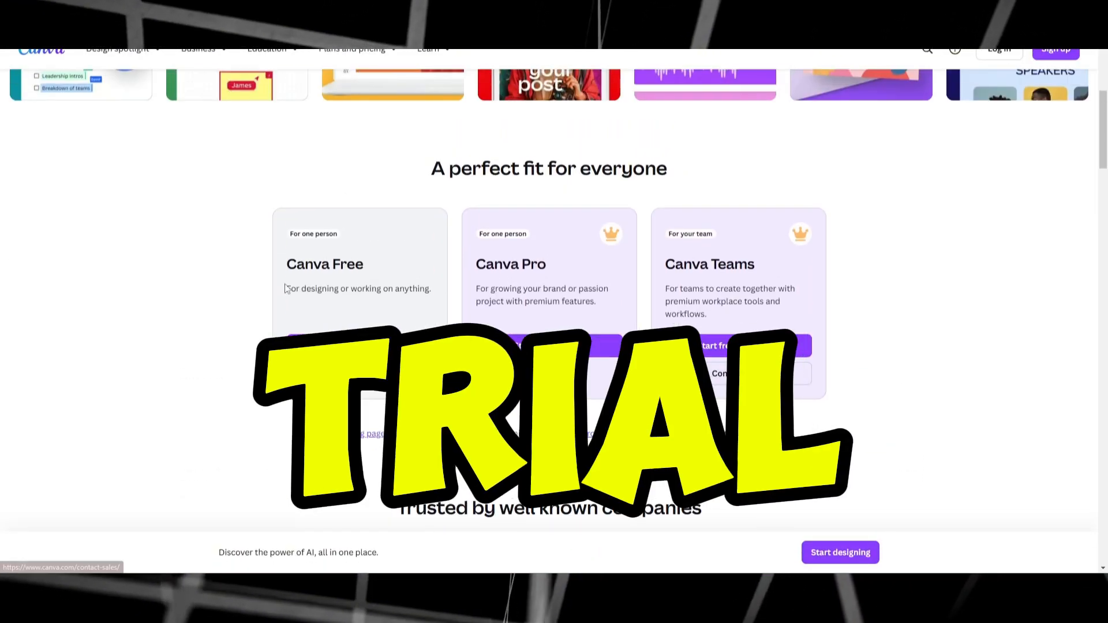
pyautogui.scroll(5, 361, 361)
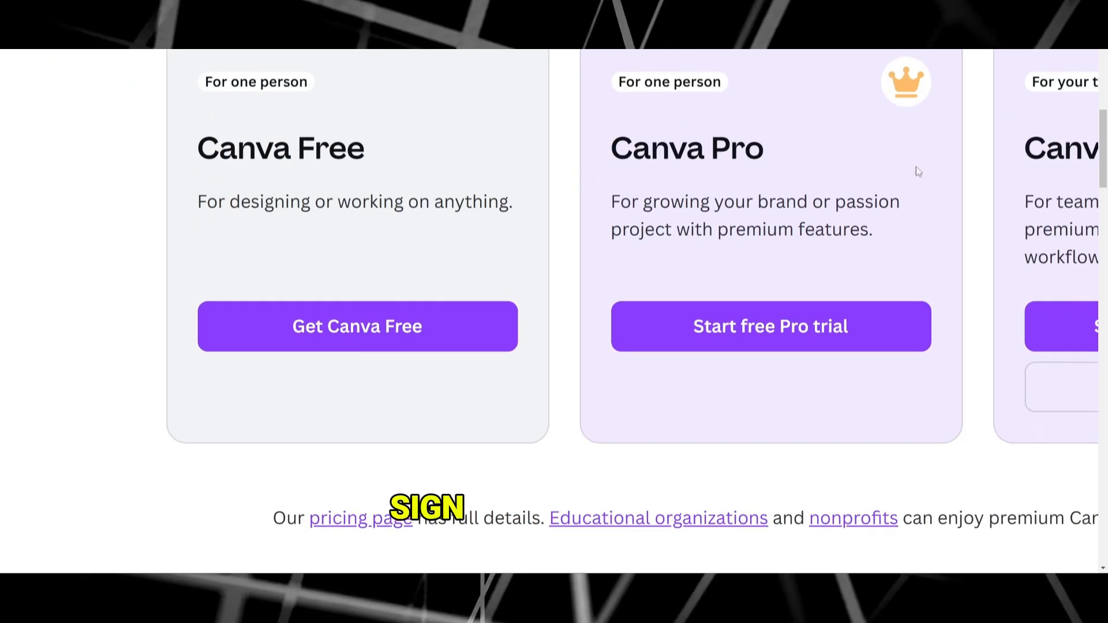
pyautogui.hscroll(2, 759, 358)
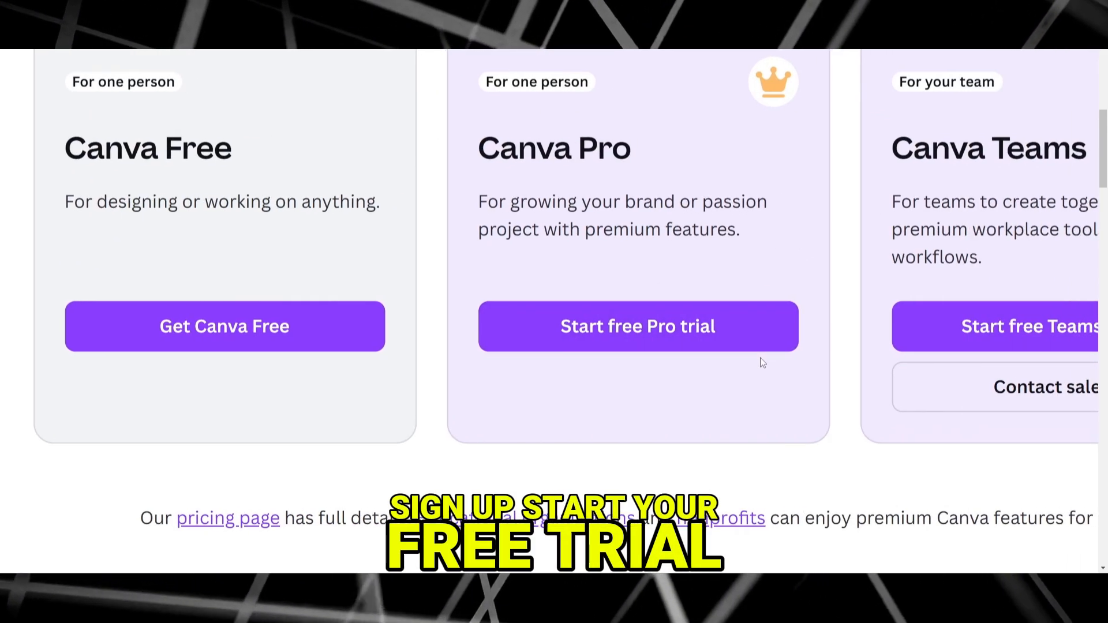
pyautogui.click(654, 336)
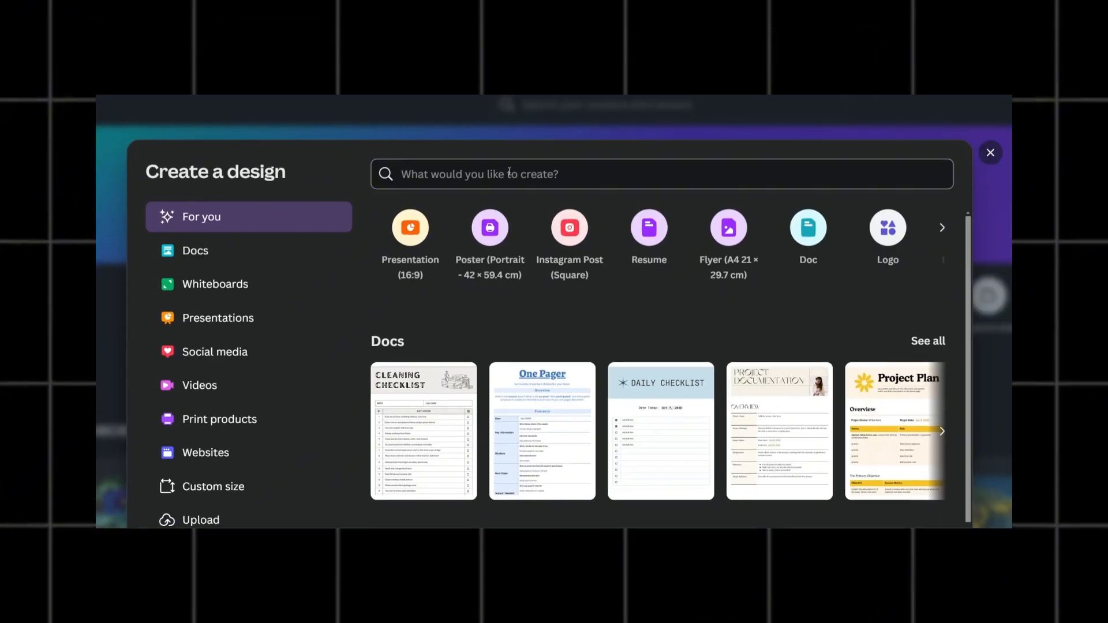
# - Create a new YouTube Shorts design of 1080 × 1920 px
pyautogui.click(509, 172)
pyautogui.write('youtube shorts')
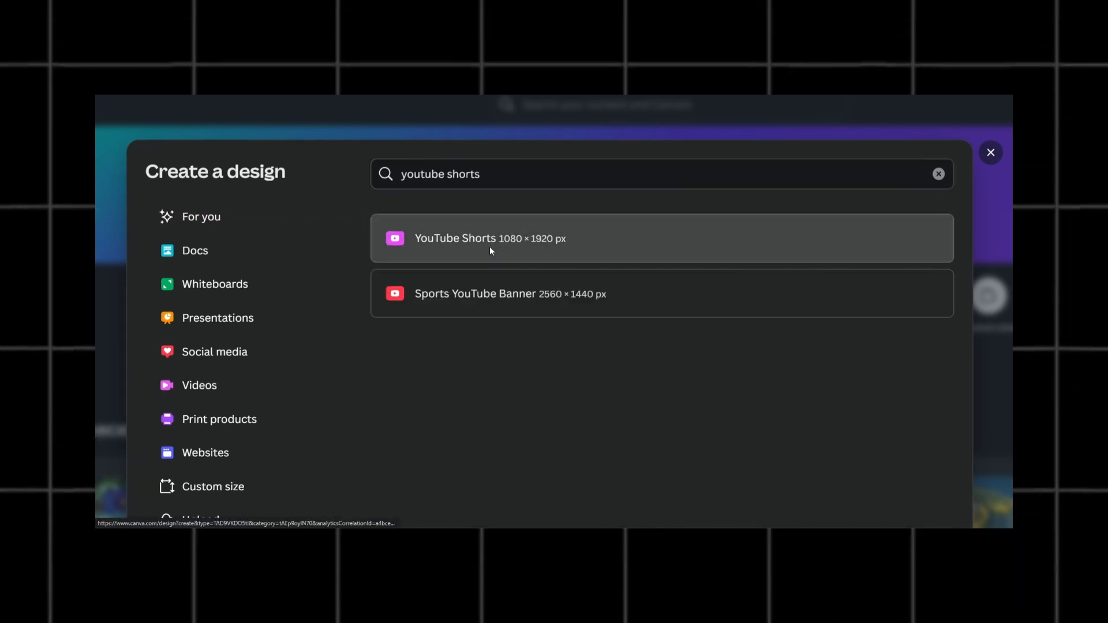
pyautogui.click(489, 247)
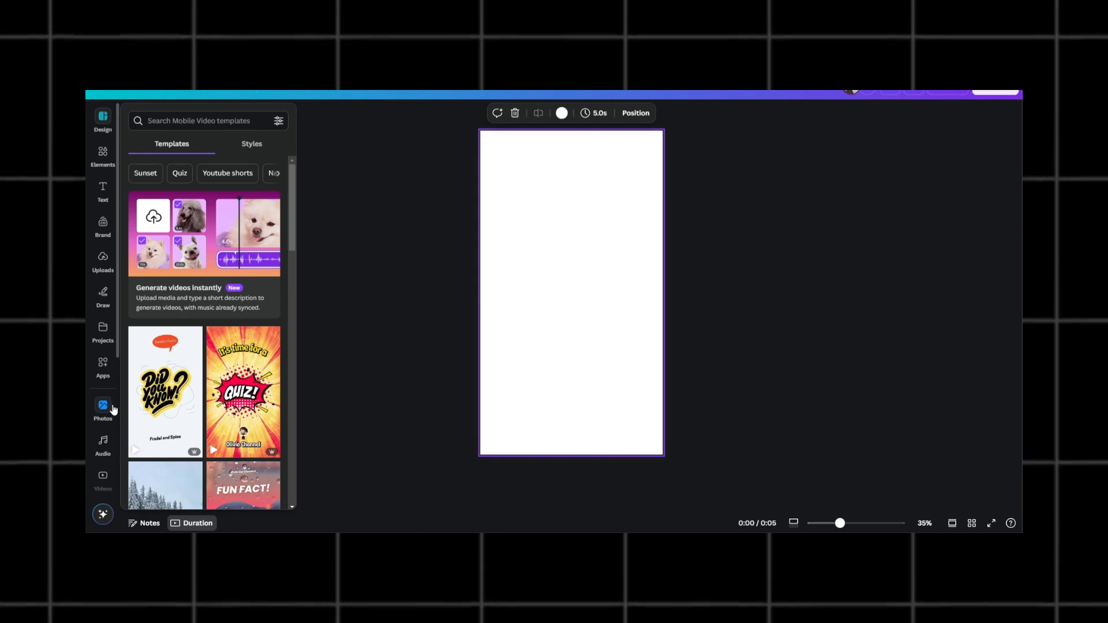
# - Search the stock videos for "nature and galaxy"
pyautogui.scroll(-3, 109, 403)
pyautogui.click(102, 341)
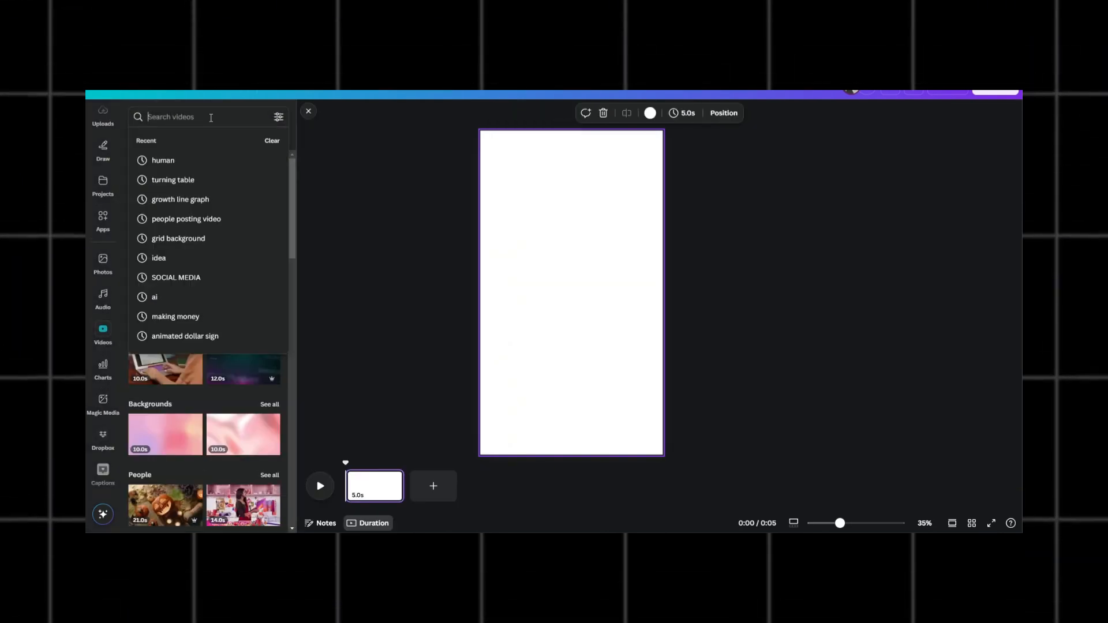
pyautogui.write('nature')
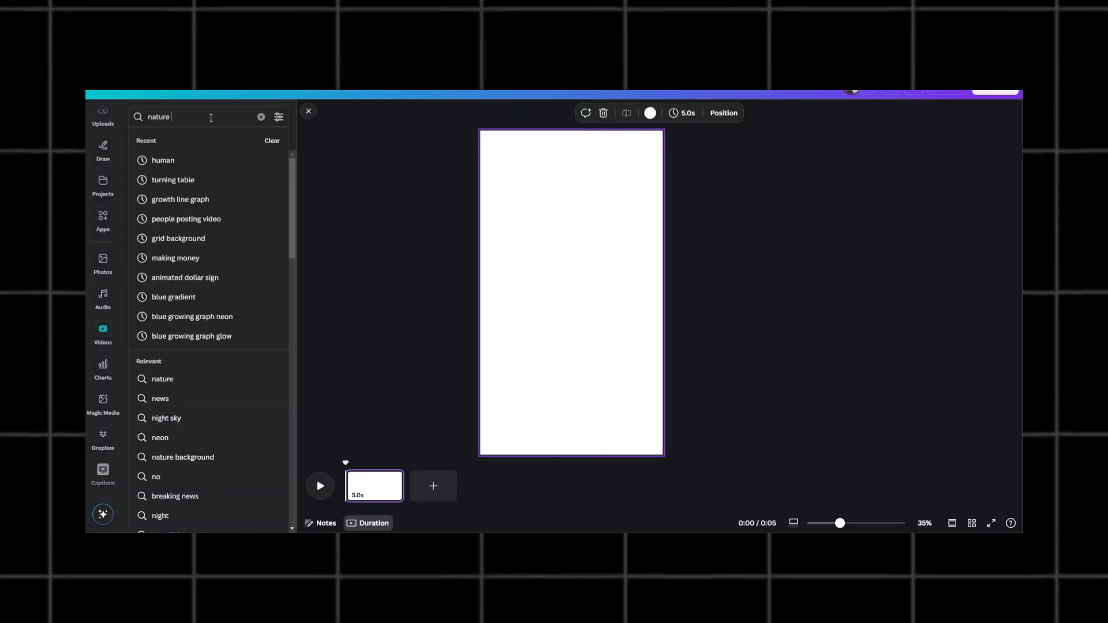
pyautogui.write(' and galaxy')
pyautogui.press('Return')
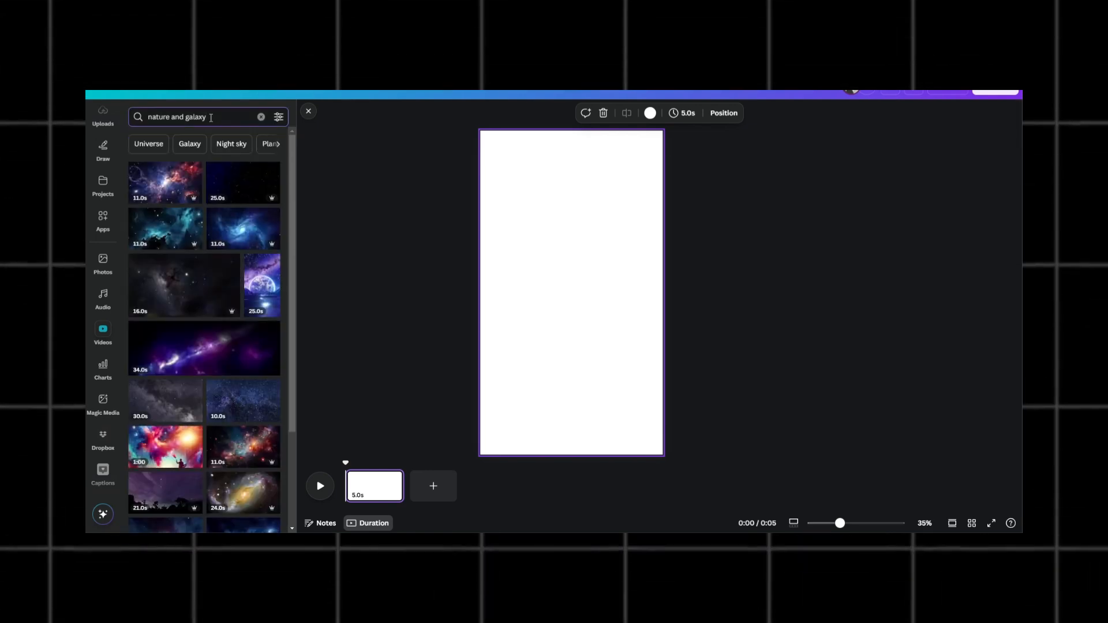
# - Filter the video results to vertical clips only
pyautogui.scroll(-10, 196, 271)
pyautogui.click(278, 117)
pyautogui.click(141, 238)
pyautogui.click(280, 119)
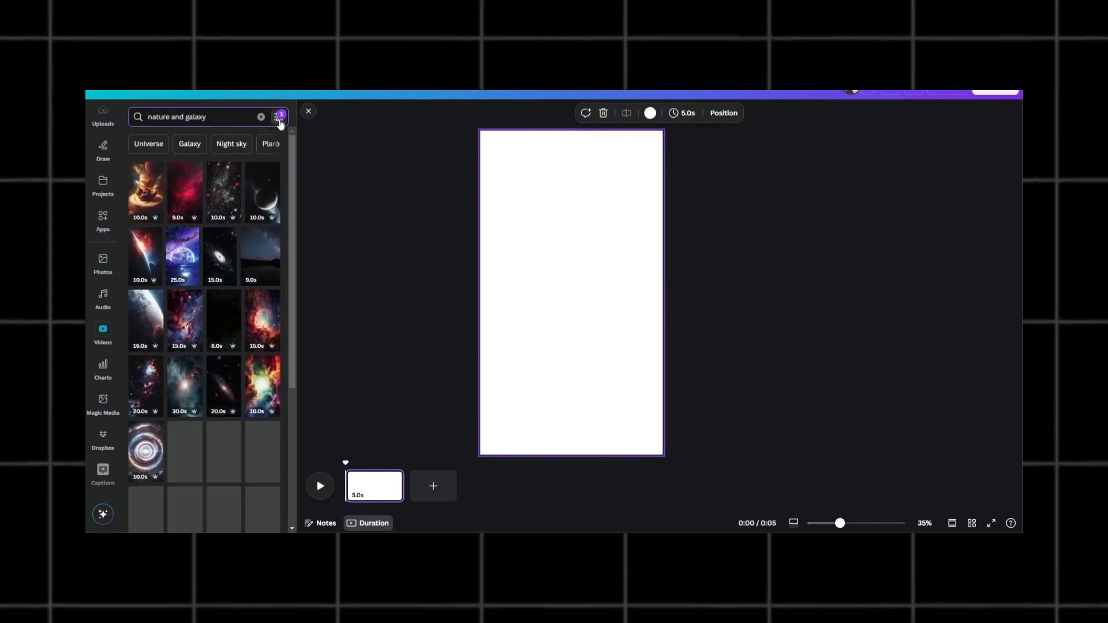
# - Add the fiery galaxy video to the page and enlarge it to about 1,094 × 1,920 to cover the whole page
pyautogui.click(148, 199)
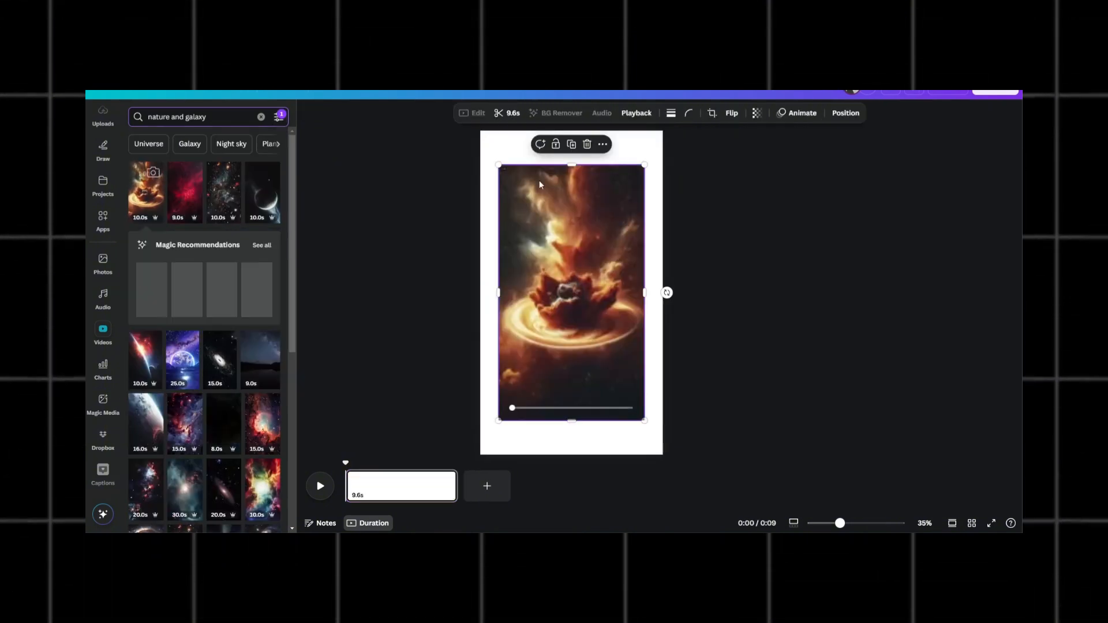
pyautogui.moveTo(498, 163); pyautogui.dragTo(478, 130)
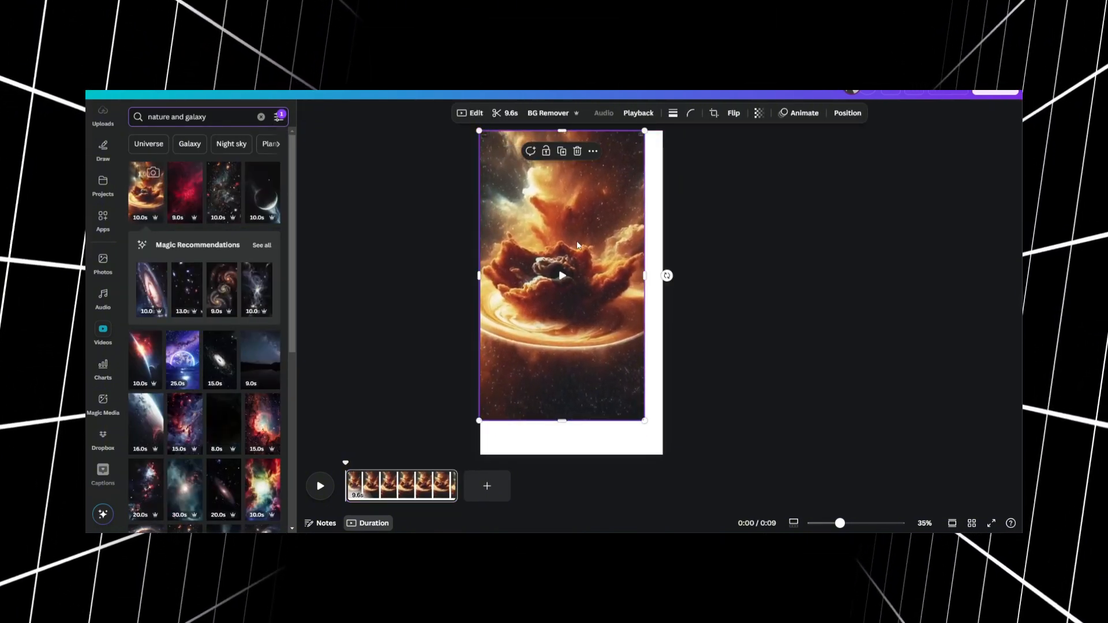
pyautogui.moveTo(645, 422); pyautogui.dragTo(664, 455)
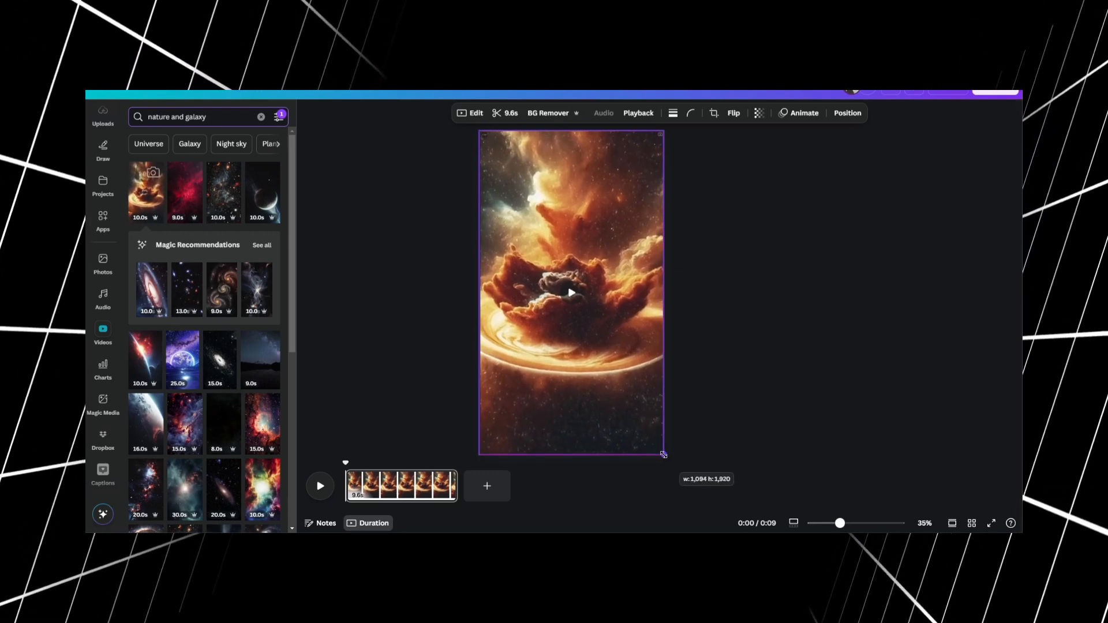
# - Split the galaxy clip at 5.0 seconds and delete the second part
pyautogui.click(402, 487)
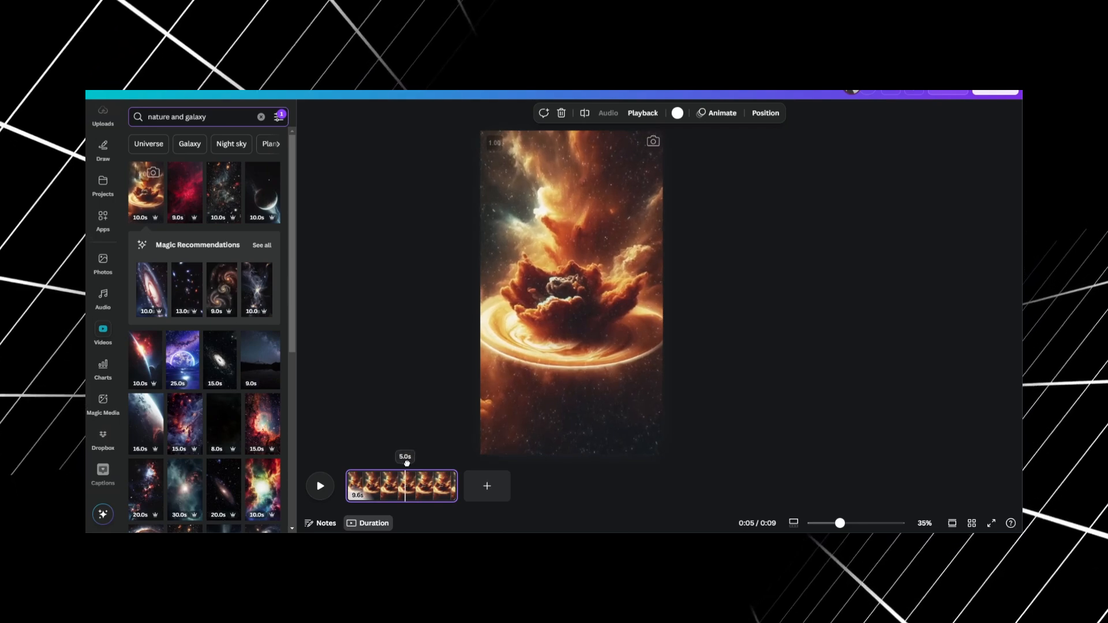
pyautogui.press('s')
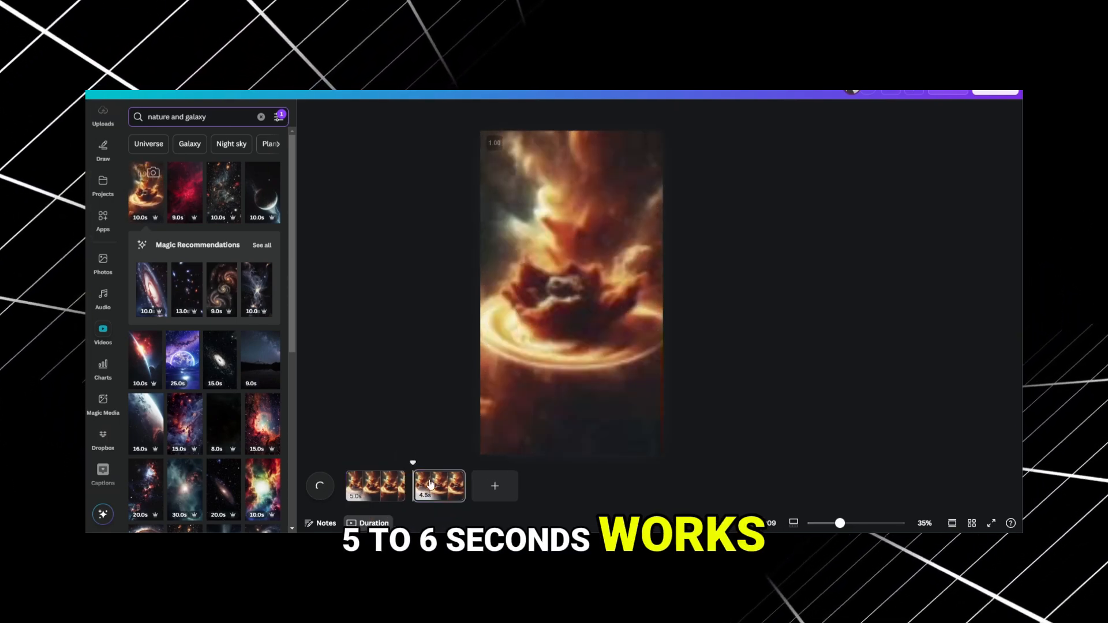
pyautogui.click(444, 491)
pyautogui.press('Delete')
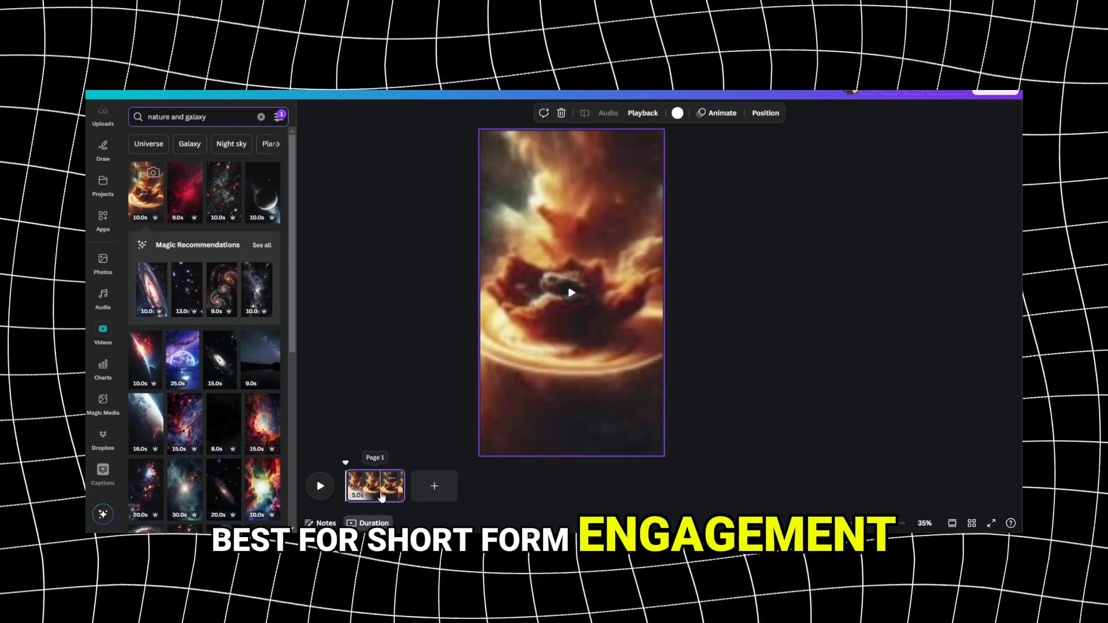
pyautogui.rightClick(414, 485)
pyautogui.click(414, 485)
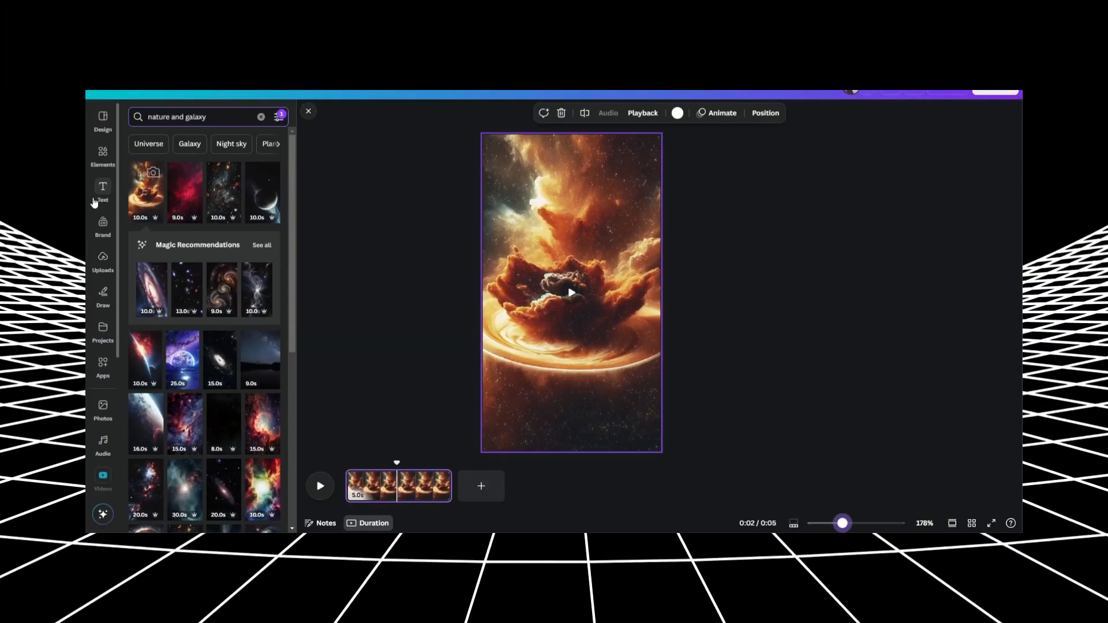
# - Add a heading reading "Topic" near the upper edge of the video and give it a black Background effect
pyautogui.click(102, 193)
pyautogui.click(205, 225)
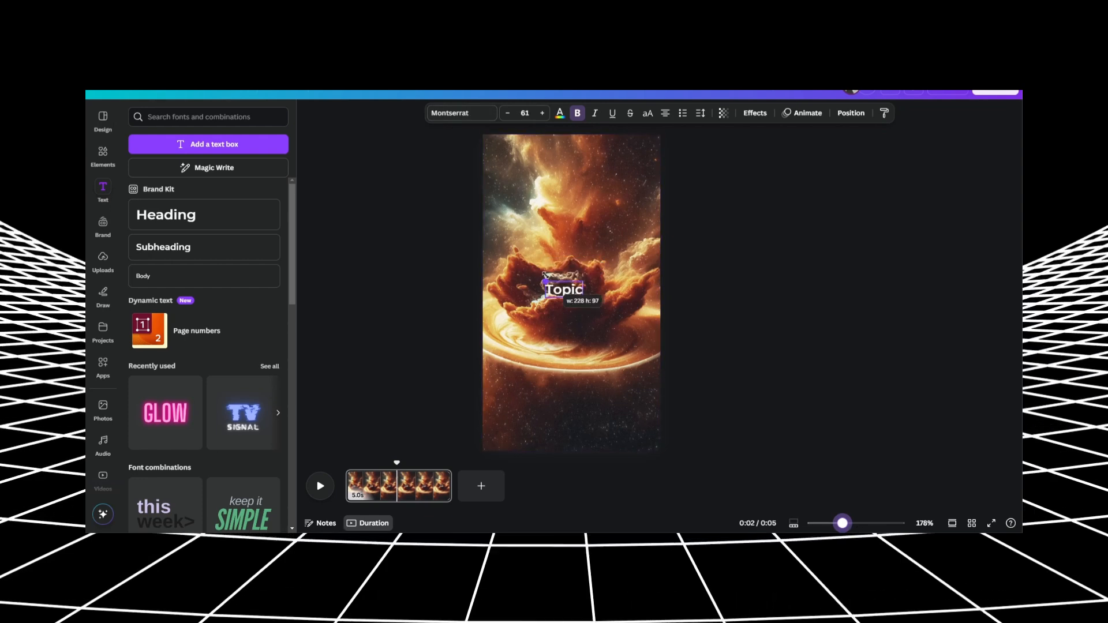
pyautogui.click(755, 114)
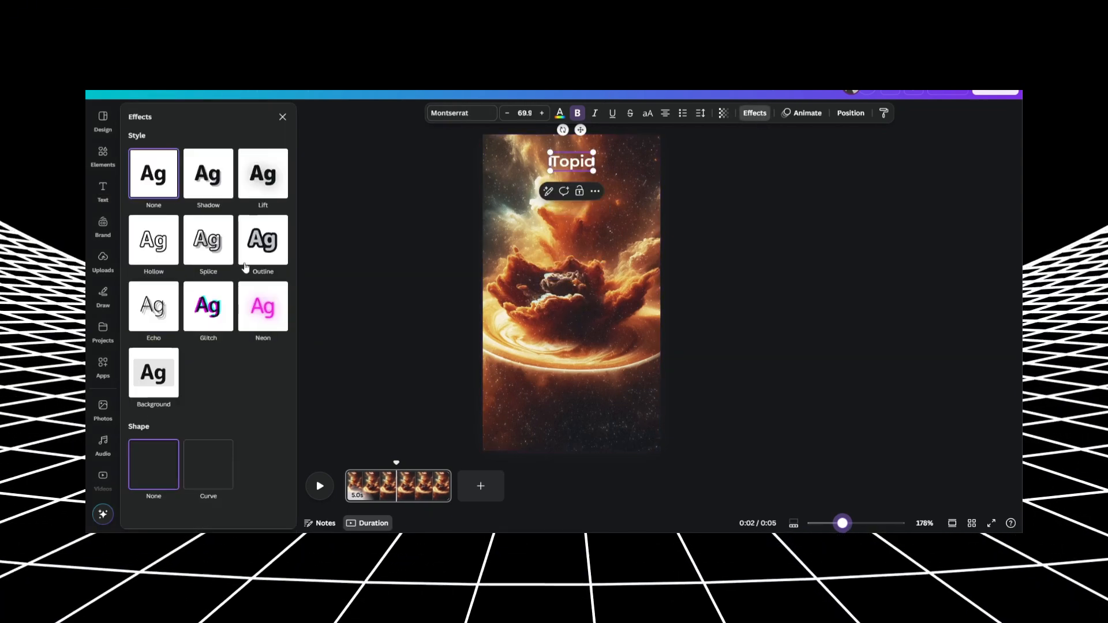
pyautogui.click(160, 369)
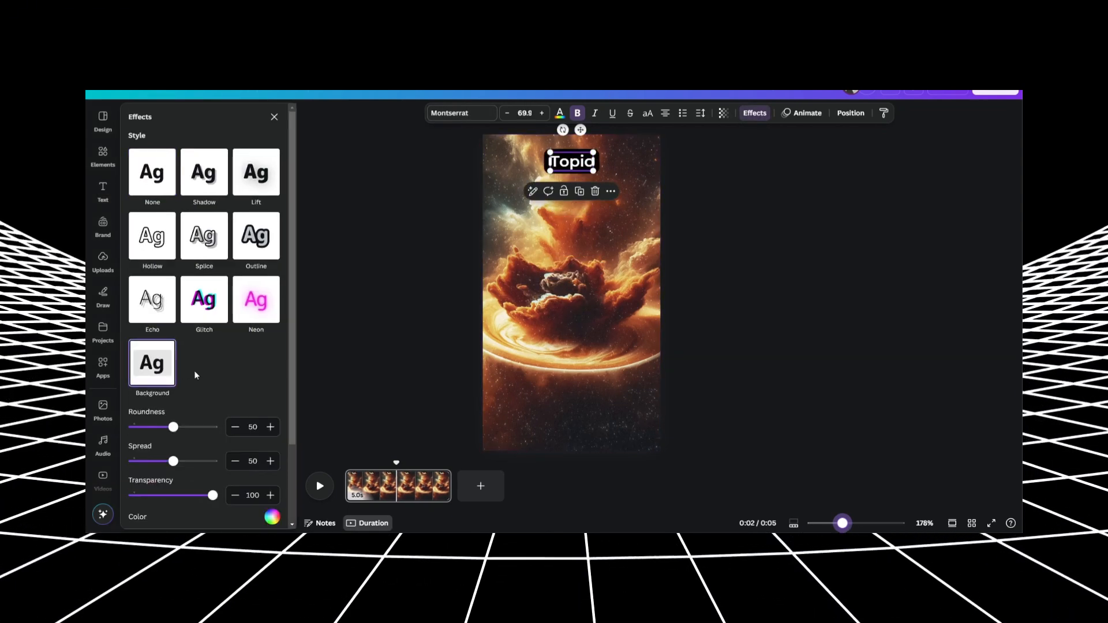
pyautogui.scroll(-1, 246, 428)
pyautogui.click(272, 467)
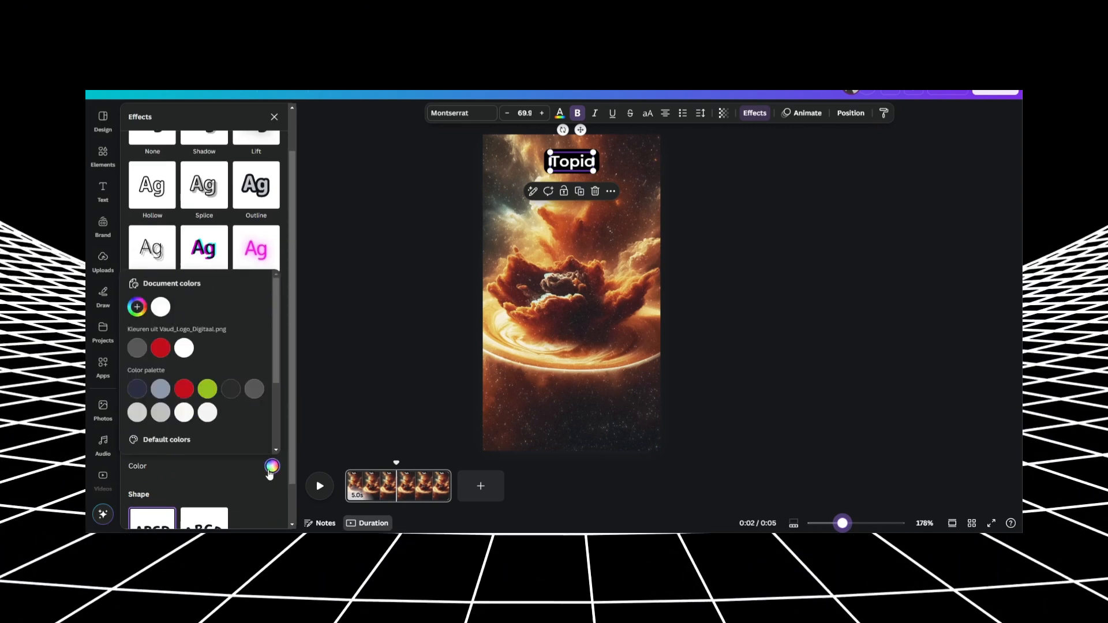
pyautogui.scroll(-1, 165, 402)
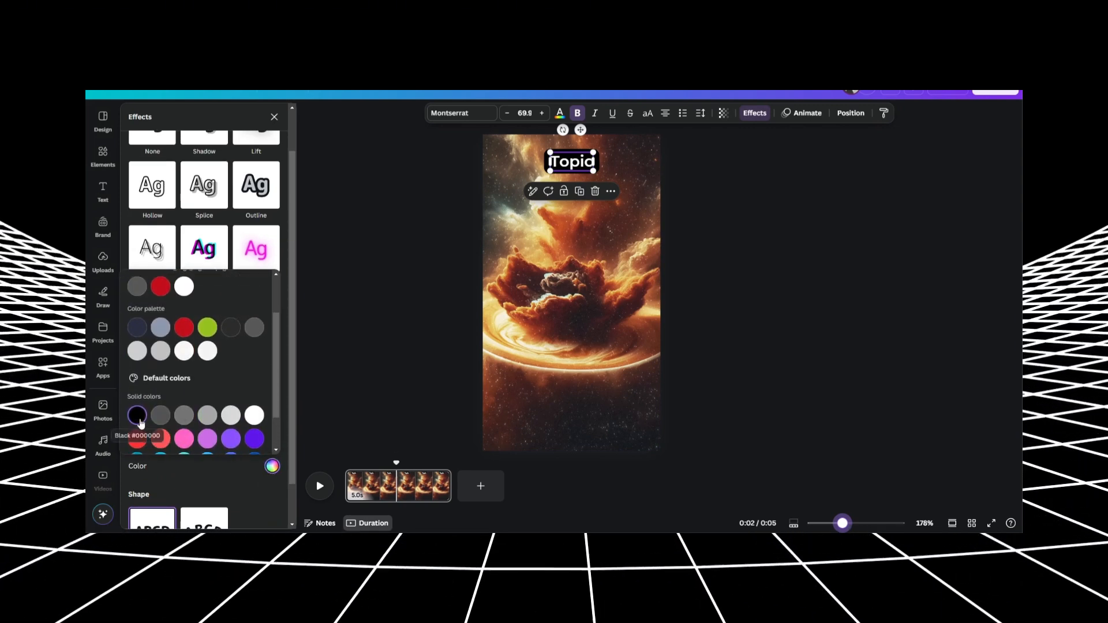
pyautogui.click(222, 475)
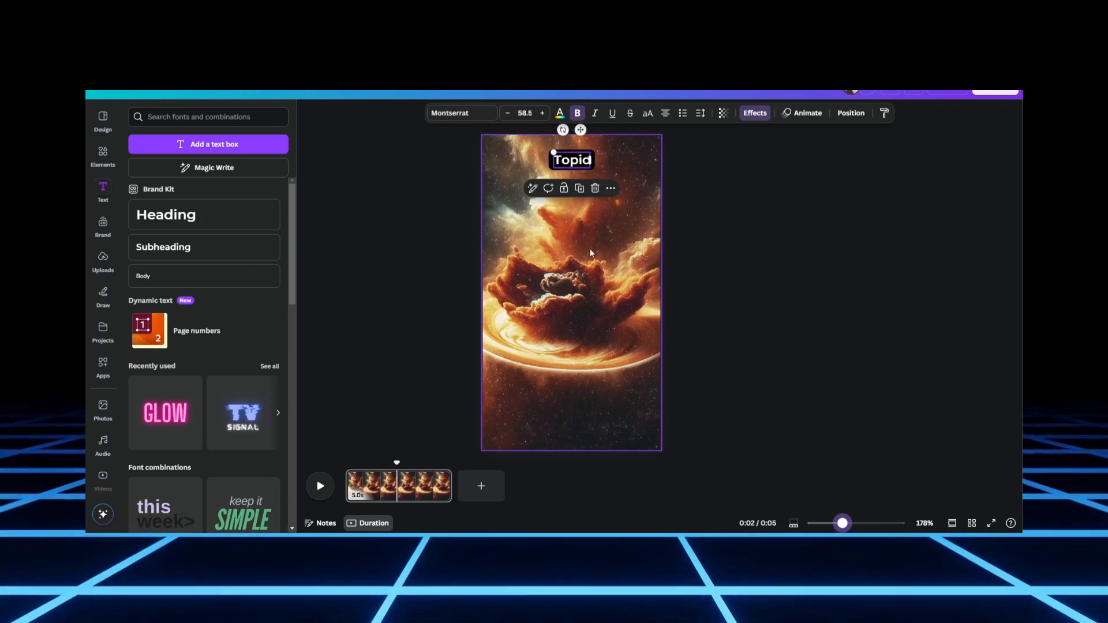
# - Change the font of the "Topic" heading to Anton
pyautogui.click(450, 113)
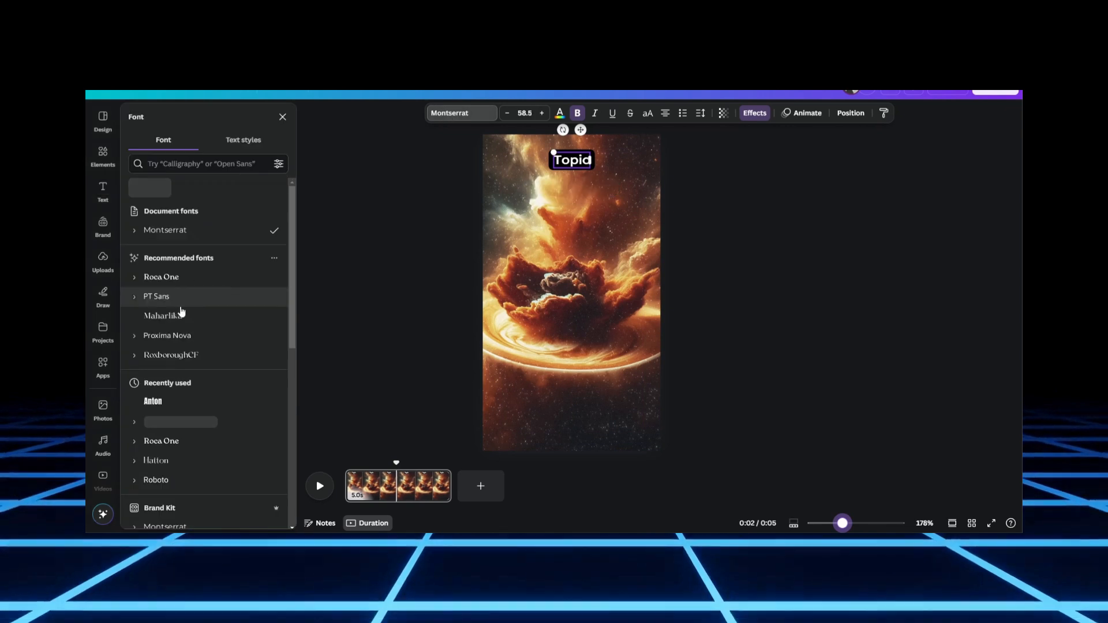
pyautogui.scroll(-8, 225, 309)
pyautogui.scroll(10, 182, 307)
pyautogui.scroll(-2, 182, 307)
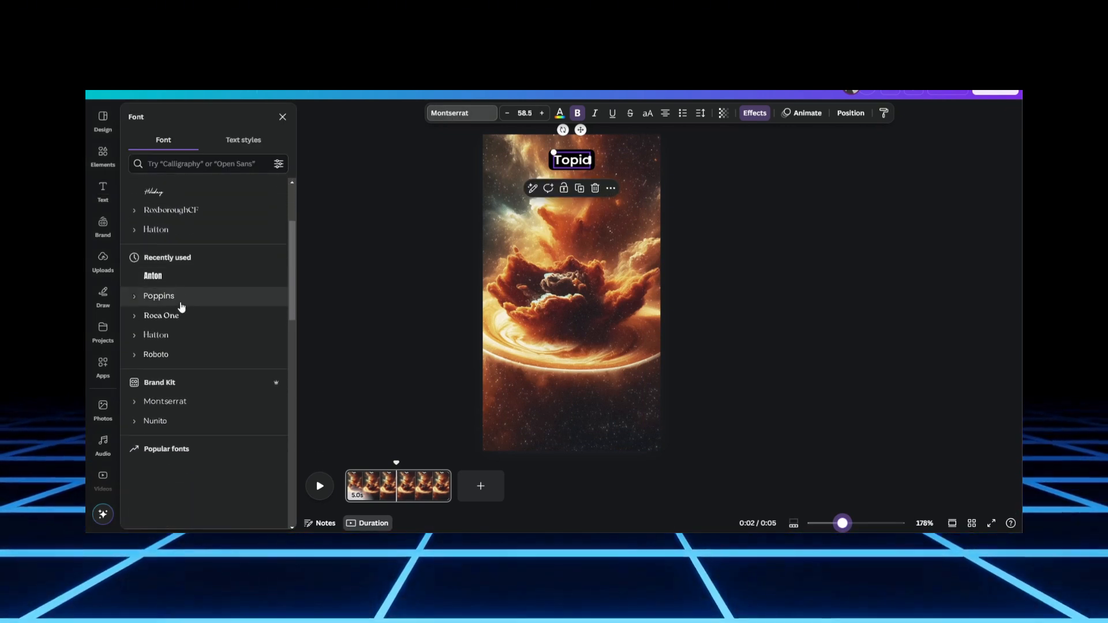
pyautogui.scroll(2, 182, 306)
pyautogui.scroll(-3, 181, 307)
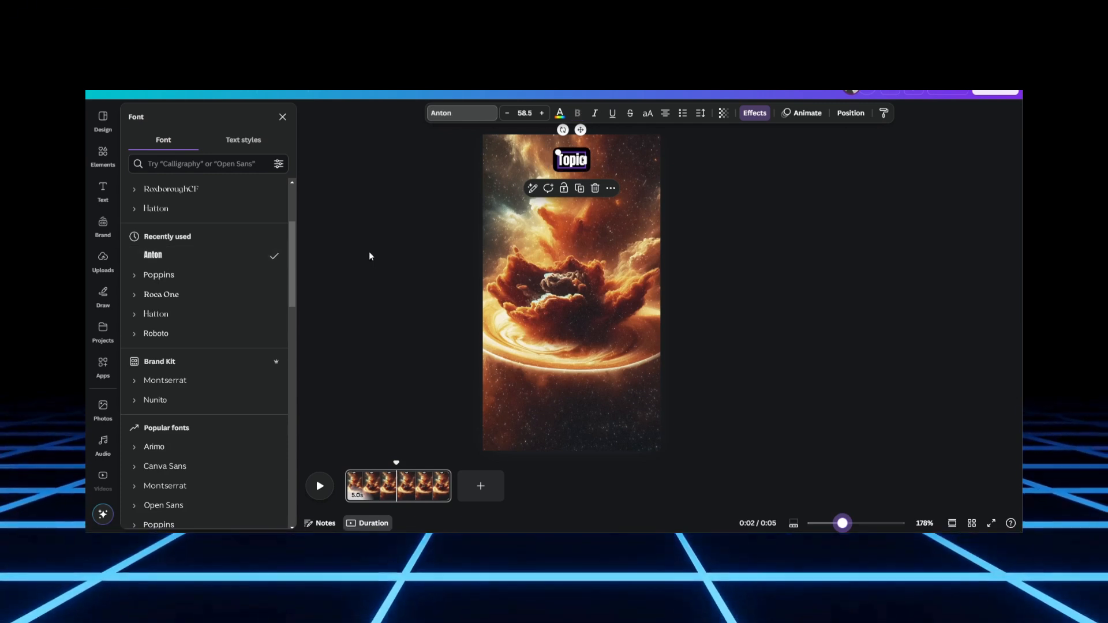
# - Duplicate the "Topic" heading and place the copy near the middle of the video
pyautogui.rightClick(573, 163)
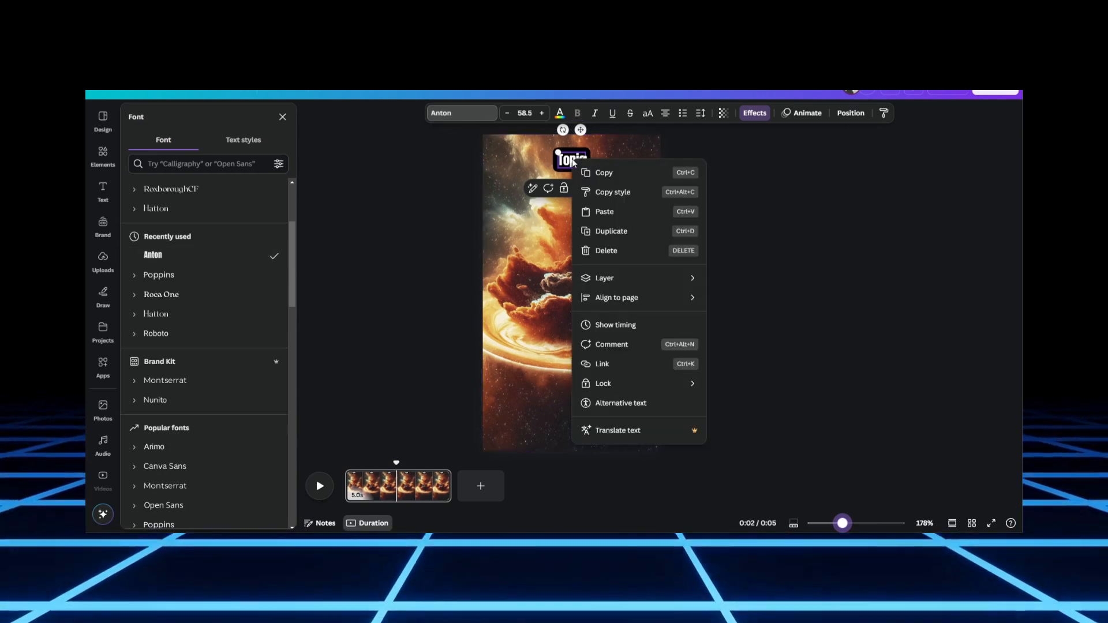
pyautogui.click(604, 231)
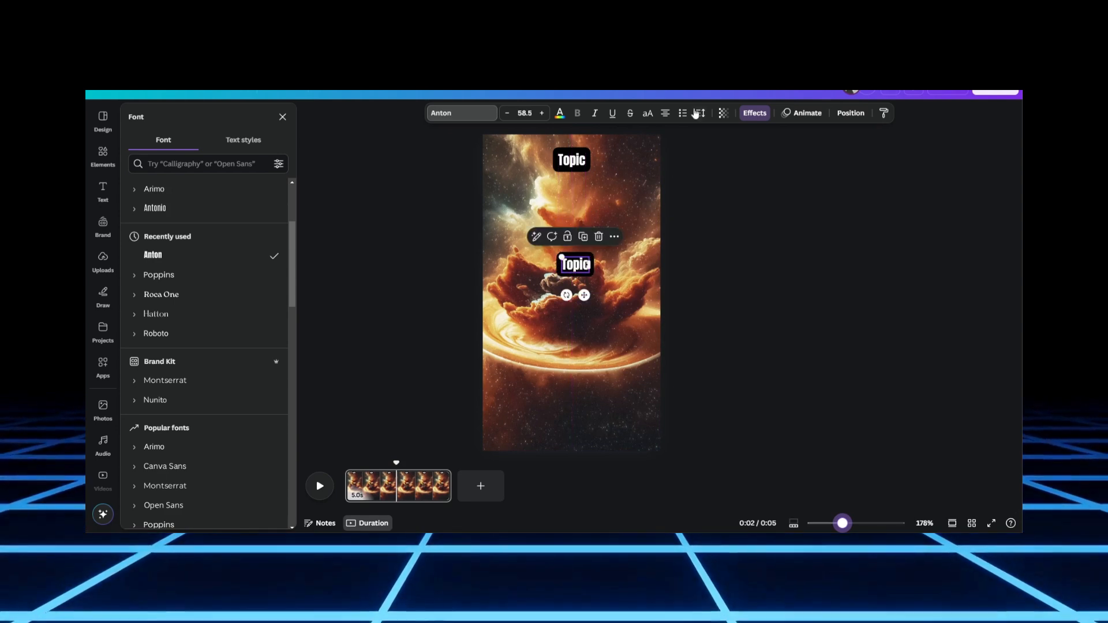
# - Try the Outline effect in black and the Splice effect on the duplicated "Topic" heading
pyautogui.click(754, 113)
pyautogui.click(256, 236)
pyautogui.click(272, 322)
pyautogui.scroll(-2, 140, 449)
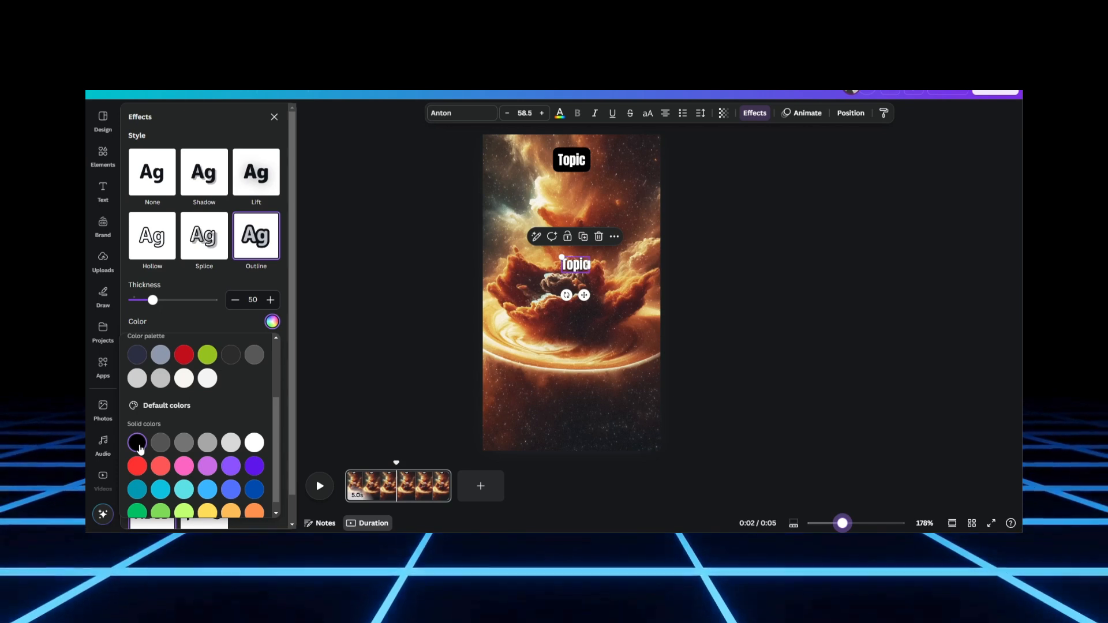
pyautogui.click(191, 332)
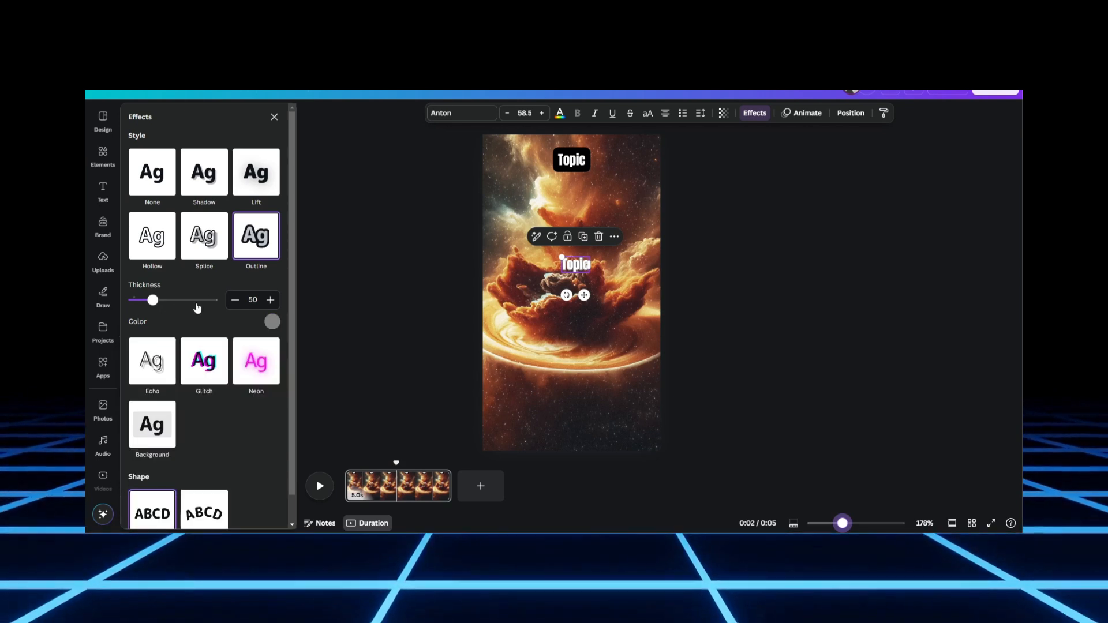
pyautogui.click(272, 321)
pyautogui.scroll(-3, 174, 416)
pyautogui.click(137, 443)
pyautogui.click(204, 237)
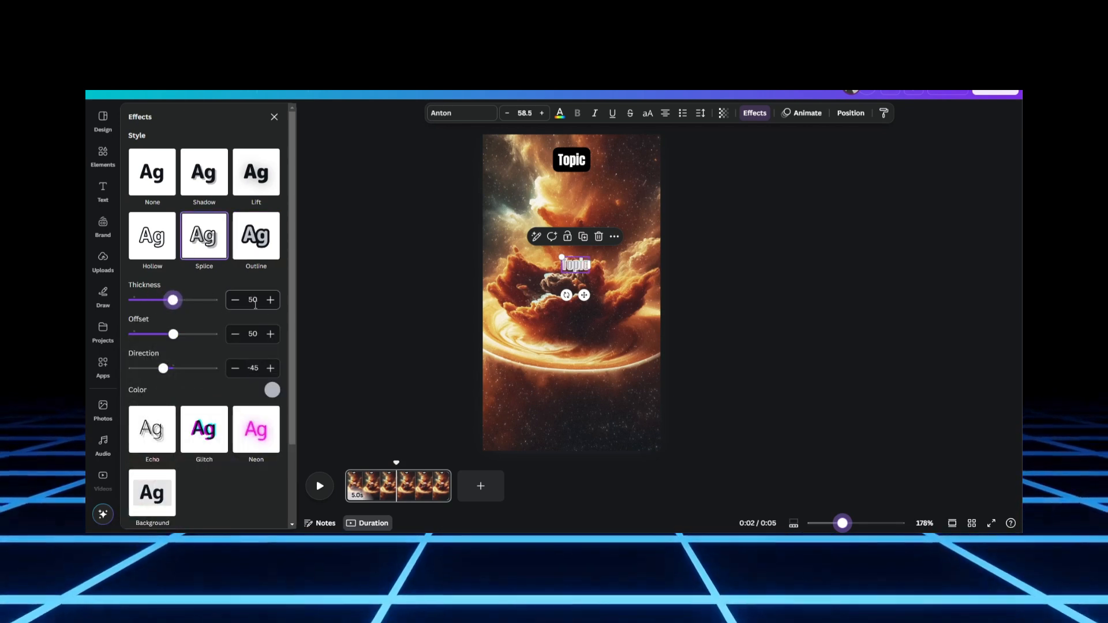
# - Give the duplicated "Topic" heading a black Outline effect with thickness 130
pyautogui.click(256, 236)
pyautogui.click(272, 322)
pyautogui.scroll(-3, 173, 415)
pyautogui.click(138, 442)
pyautogui.moveTo(152, 300); pyautogui.dragTo(172, 300)
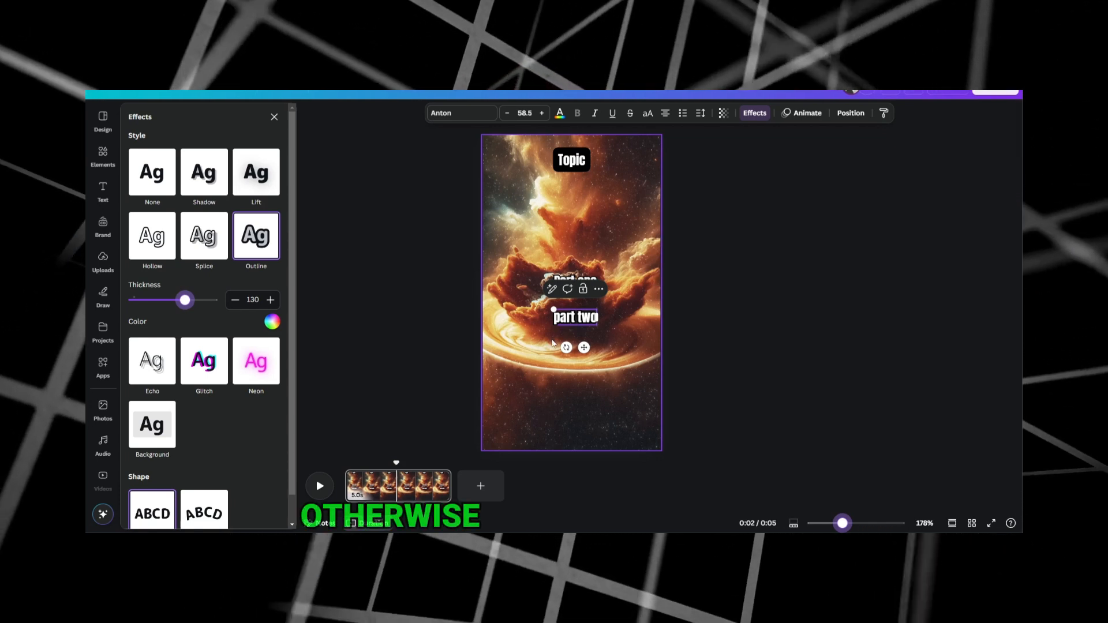
# - Widen the "part two" and "Part one" text boxes on both sides to span nearly the full video width
pyautogui.moveTo(598, 317); pyautogui.dragTo(645, 317)
pyautogui.moveTo(553, 316); pyautogui.dragTo(497, 317)
pyautogui.click(581, 282)
pyautogui.moveTo(600, 280); pyautogui.dragTo(643, 281)
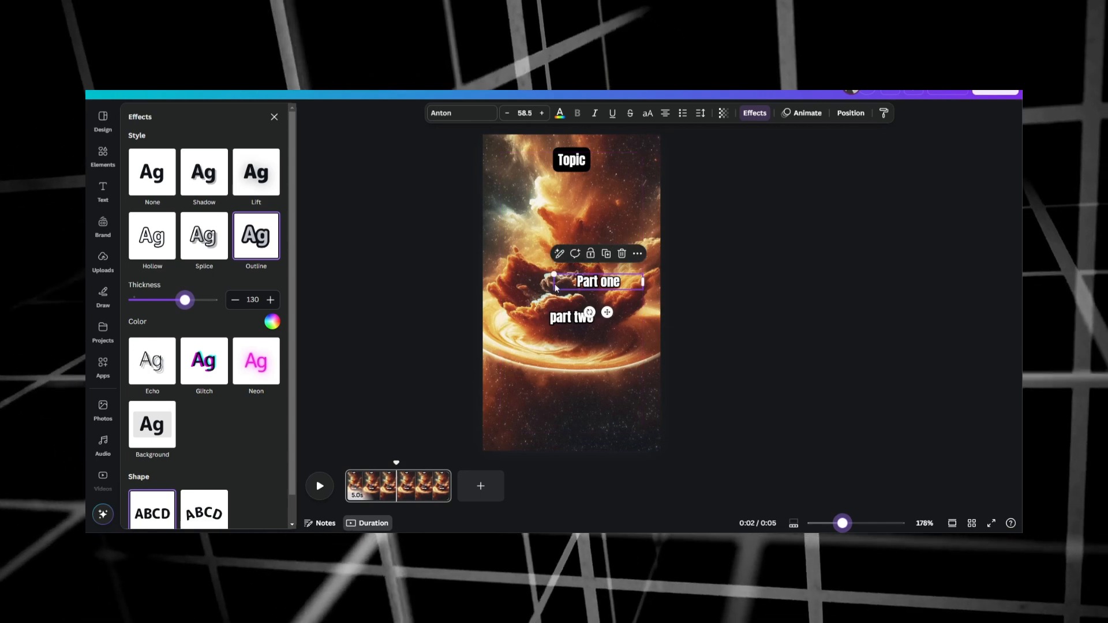
pyautogui.moveTo(553, 281); pyautogui.dragTo(499, 281)
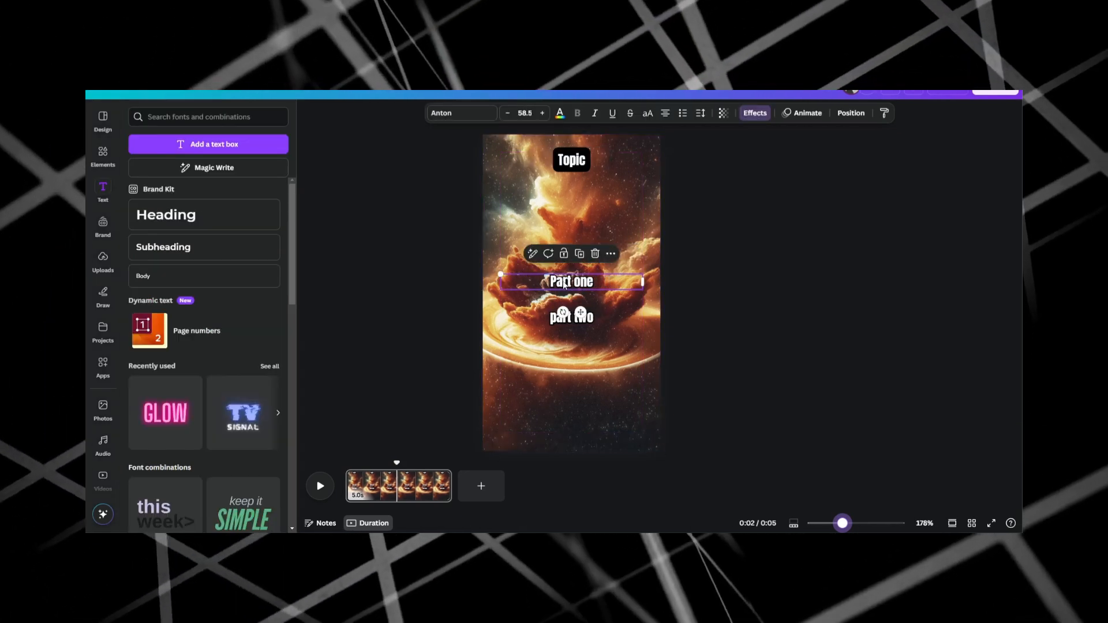
# - Show the text timing, end "Part one" at about 4 seconds and make "part two" cover only the clip's last second
pyautogui.rightClick(563, 283)
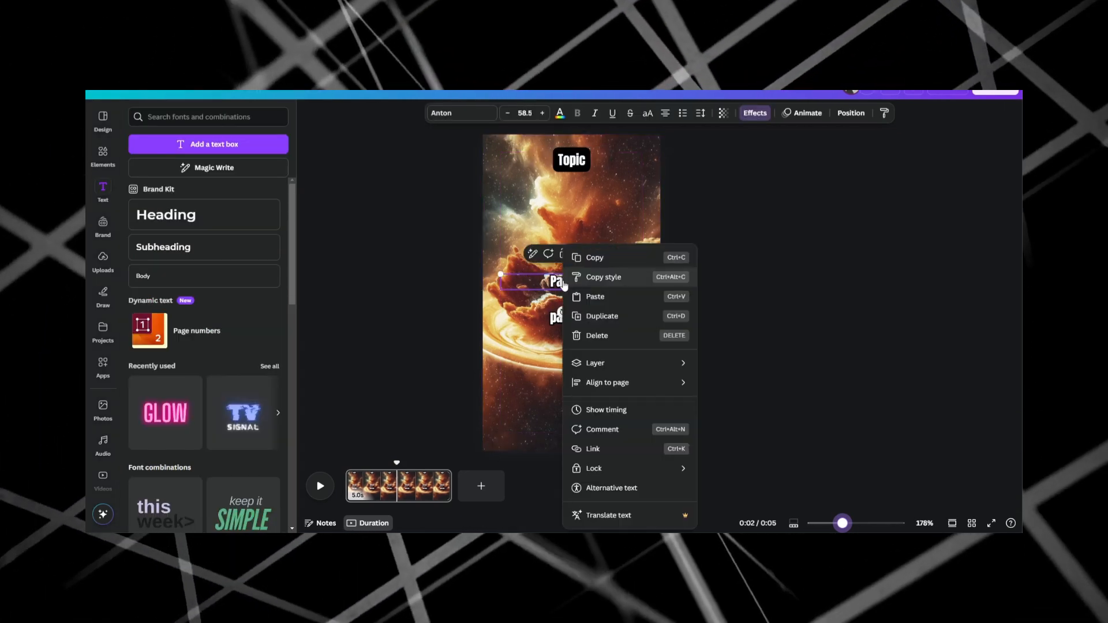
pyautogui.click(605, 410)
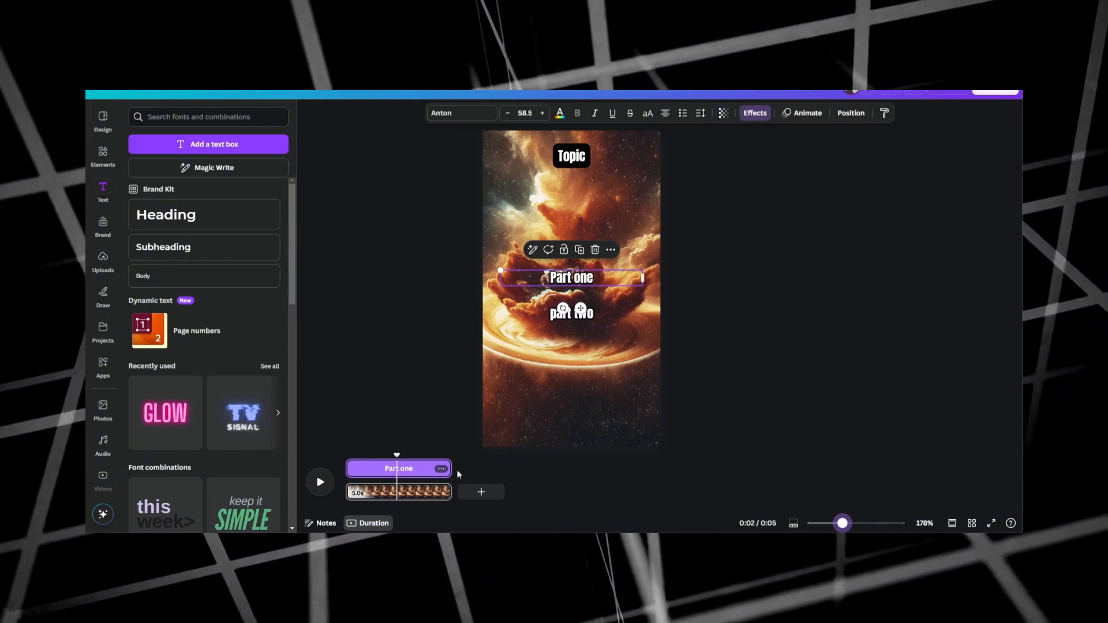
pyautogui.moveTo(448, 470); pyautogui.dragTo(428, 467)
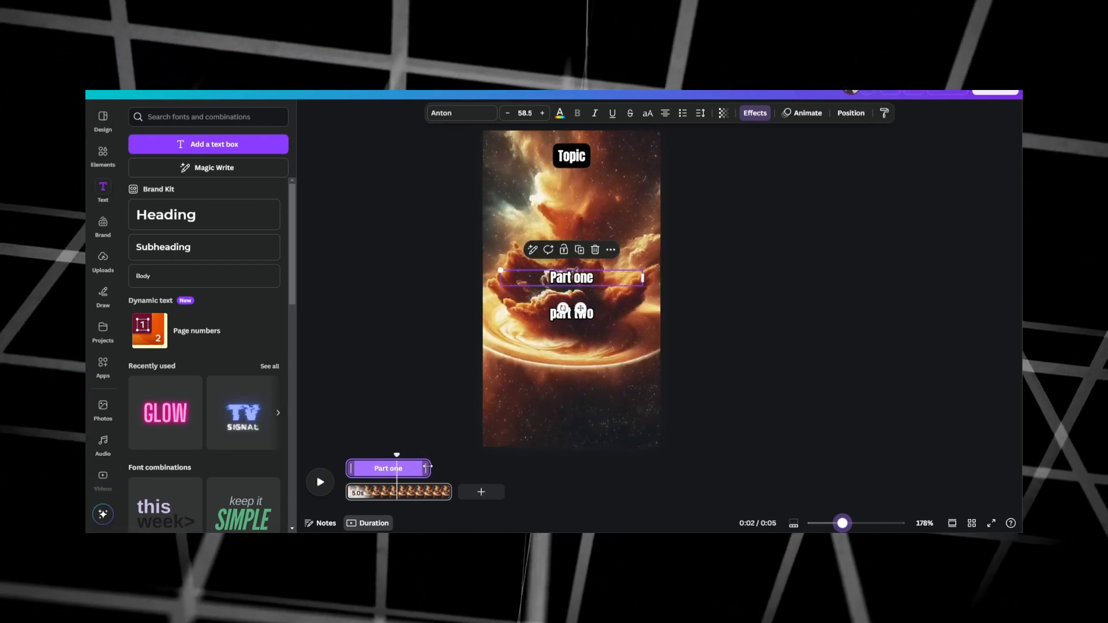
pyautogui.click(569, 315)
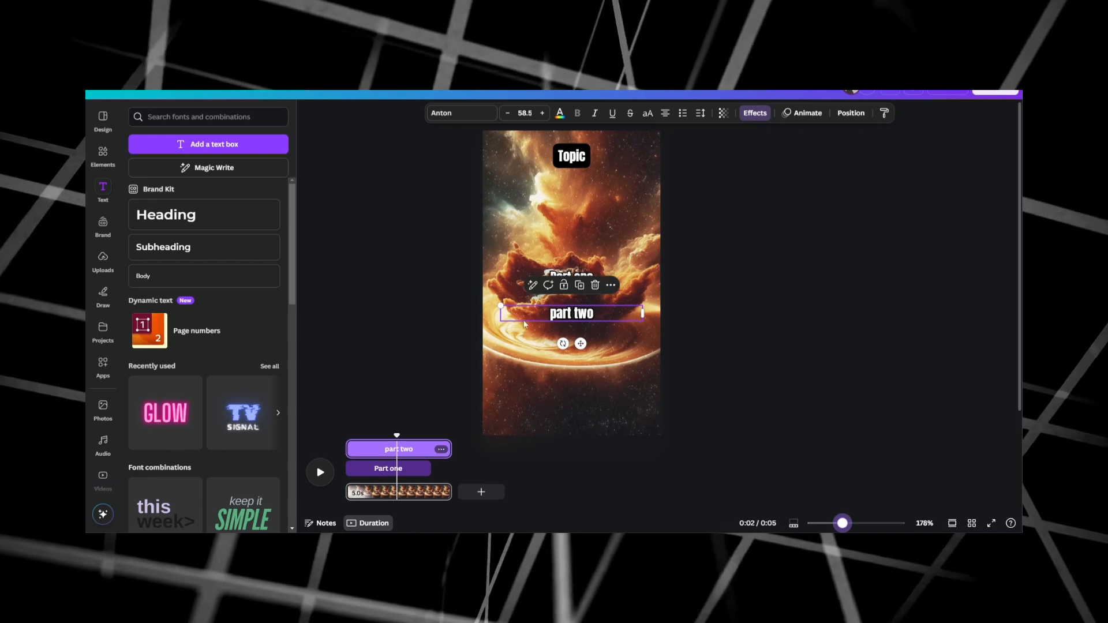
pyautogui.moveTo(352, 449); pyautogui.dragTo(437, 452)
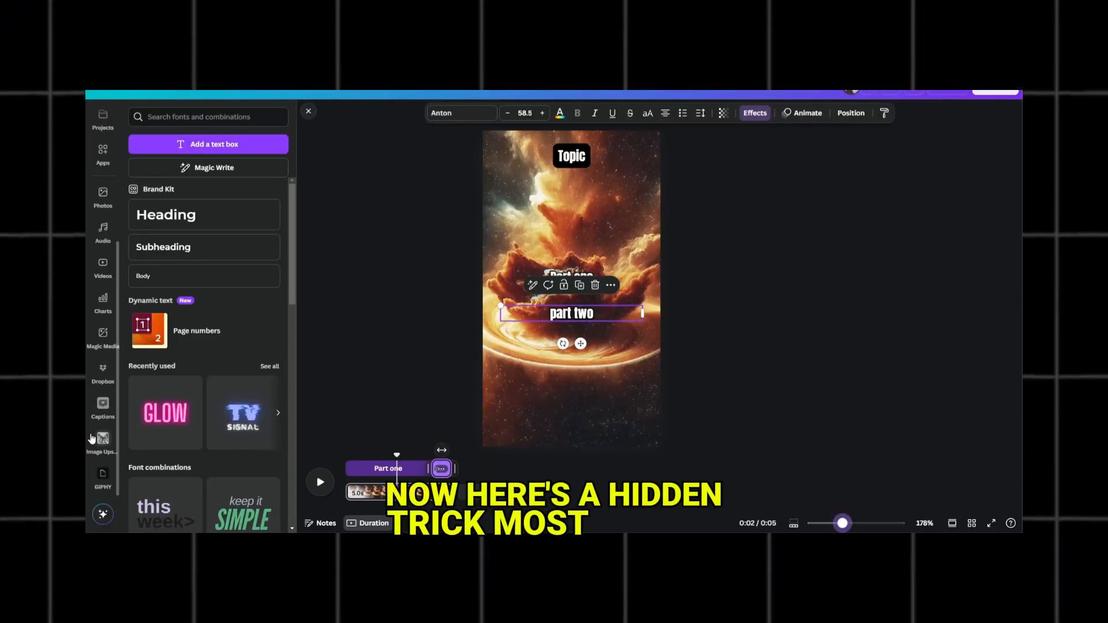
# - Find and open the Bulk create app
pyautogui.scroll(3, 103, 261)
pyautogui.click(104, 260)
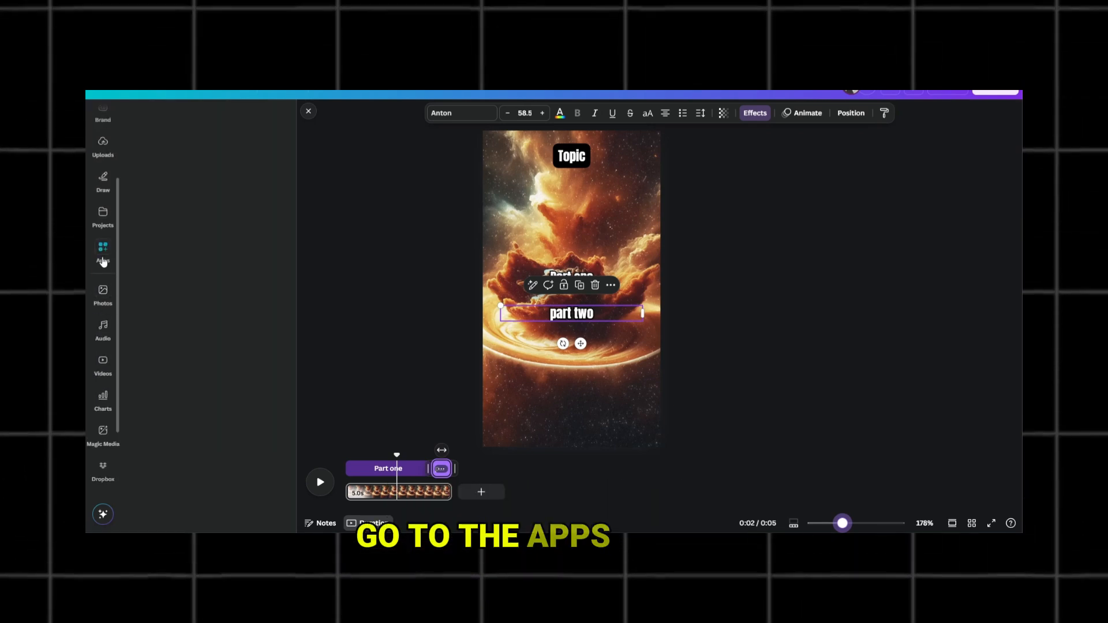
pyautogui.scroll(-2, 196, 328)
pyautogui.scroll(-2, 196, 327)
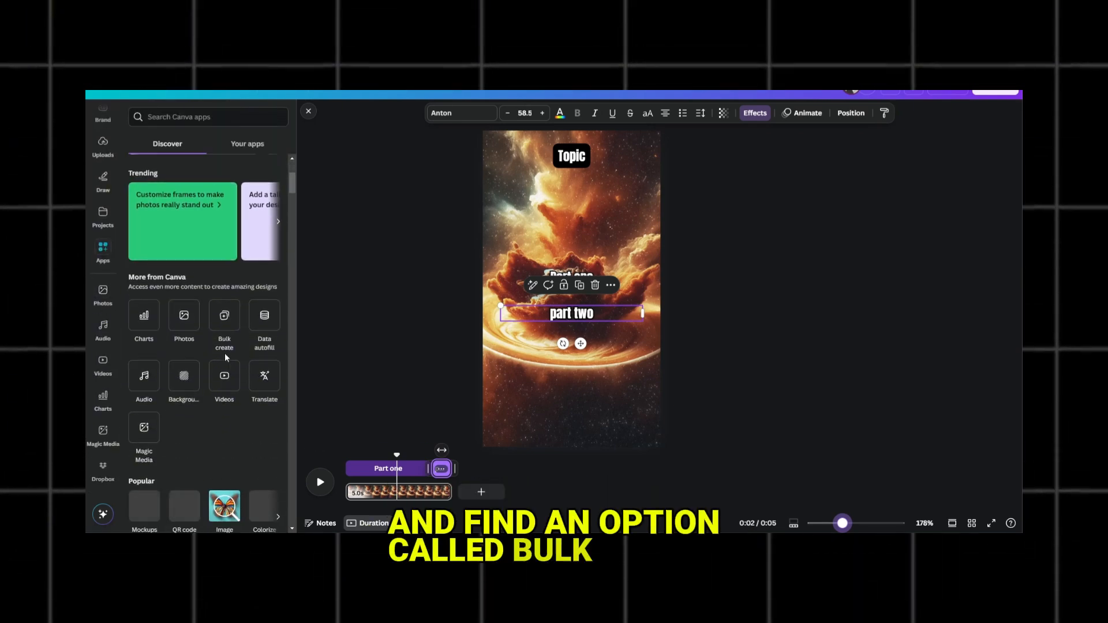
pyautogui.click(224, 316)
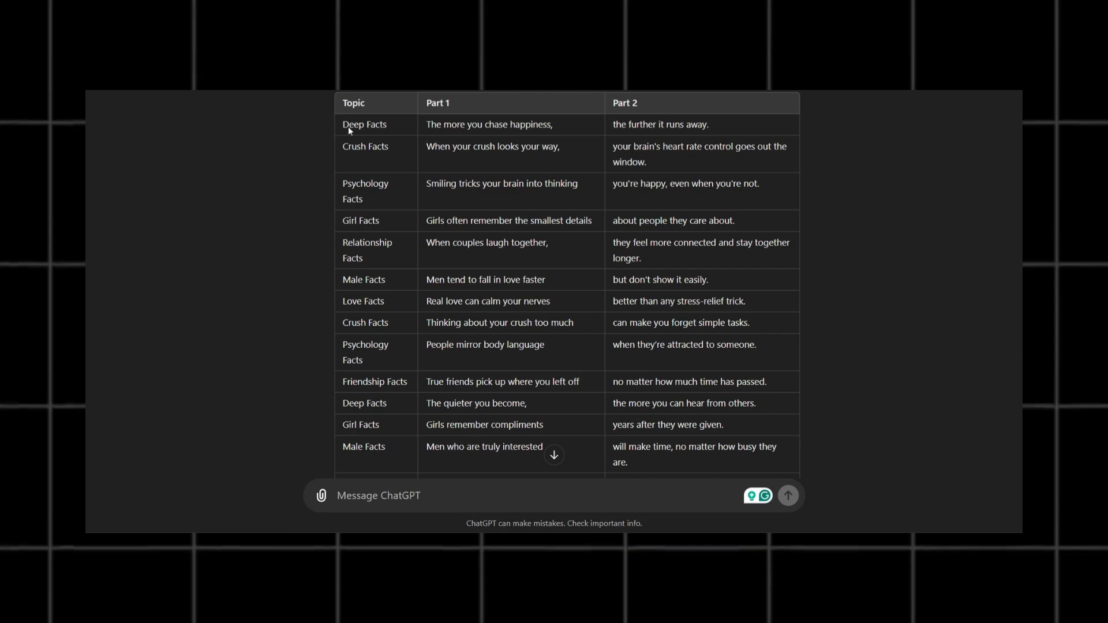
# - Copy the whole facts table from ChatGPT and paste it over the sample data in Canva's Bulk create table, starting at the first header cell
pyautogui.moveTo(348, 130); pyautogui.dragTo(749, 162)
pyautogui.scroll(-15, 682, 343)
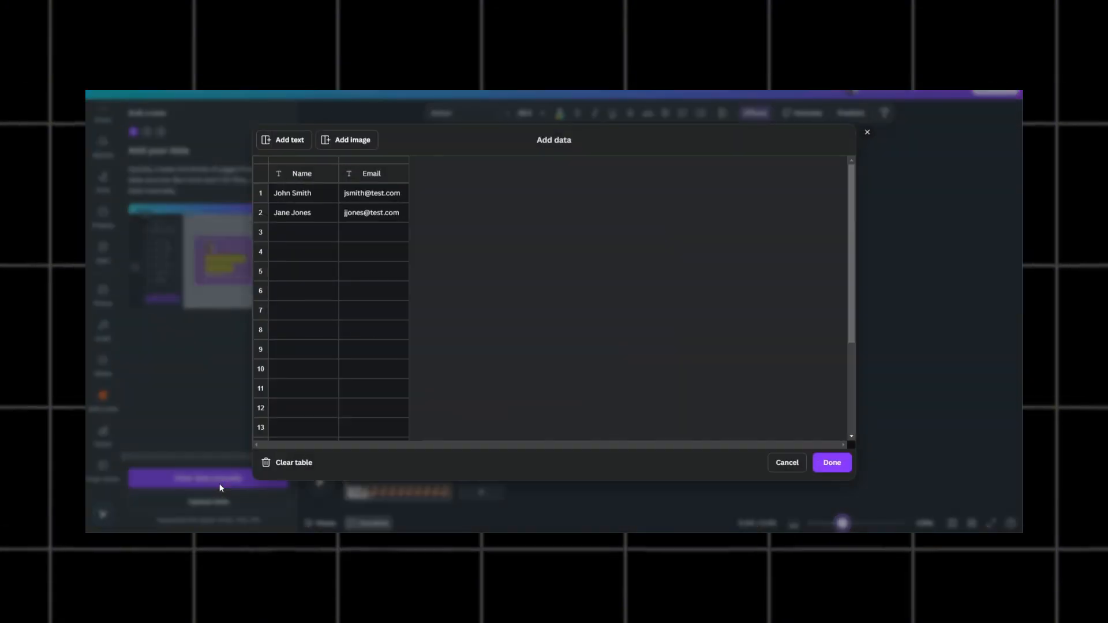
pyautogui.click(219, 489)
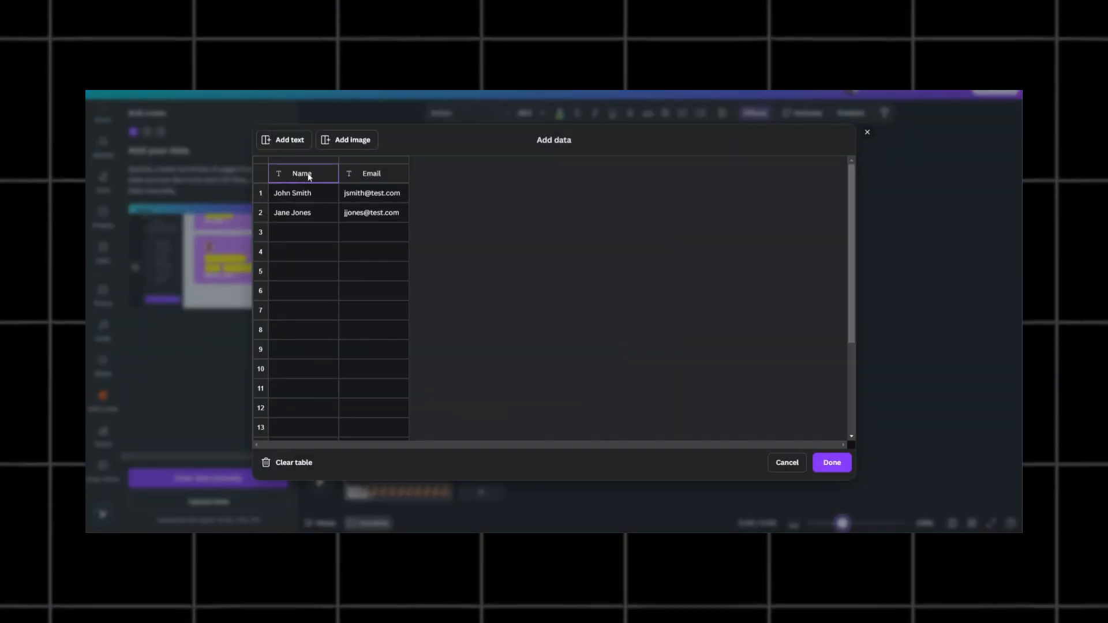
pyautogui.hotkey('ctrl', 'v')
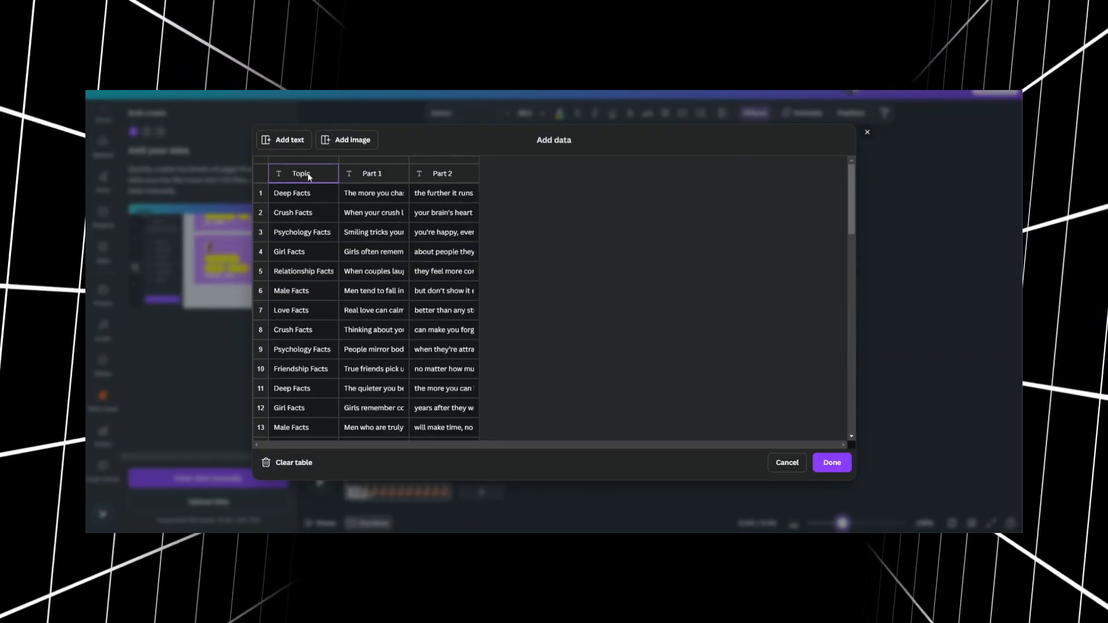
pyautogui.scroll(-12, 358, 232)
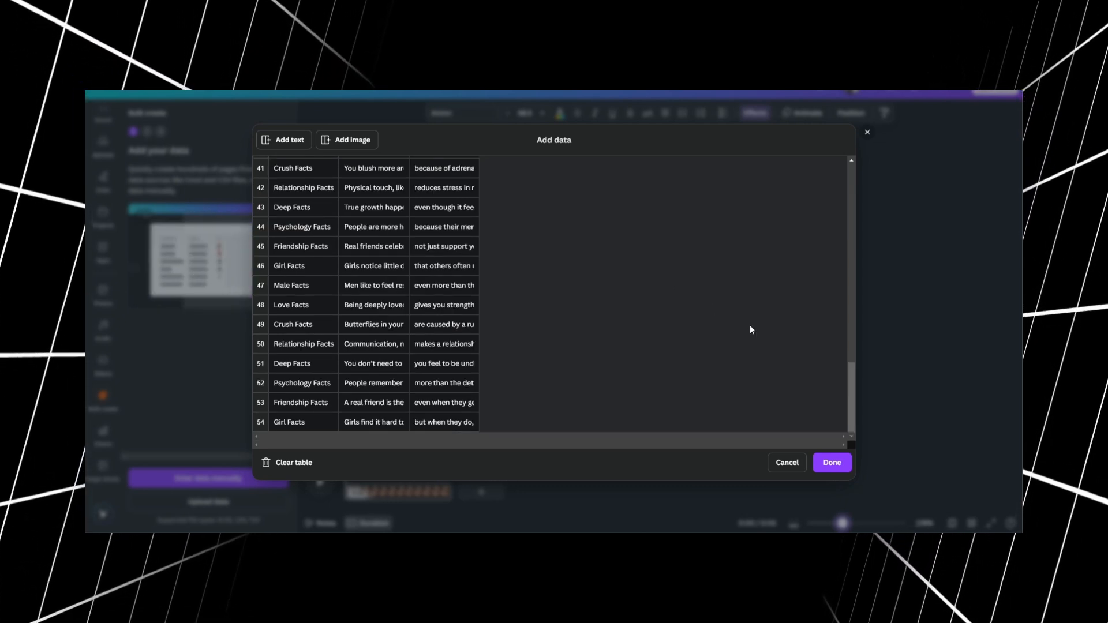
pyautogui.click(832, 463)
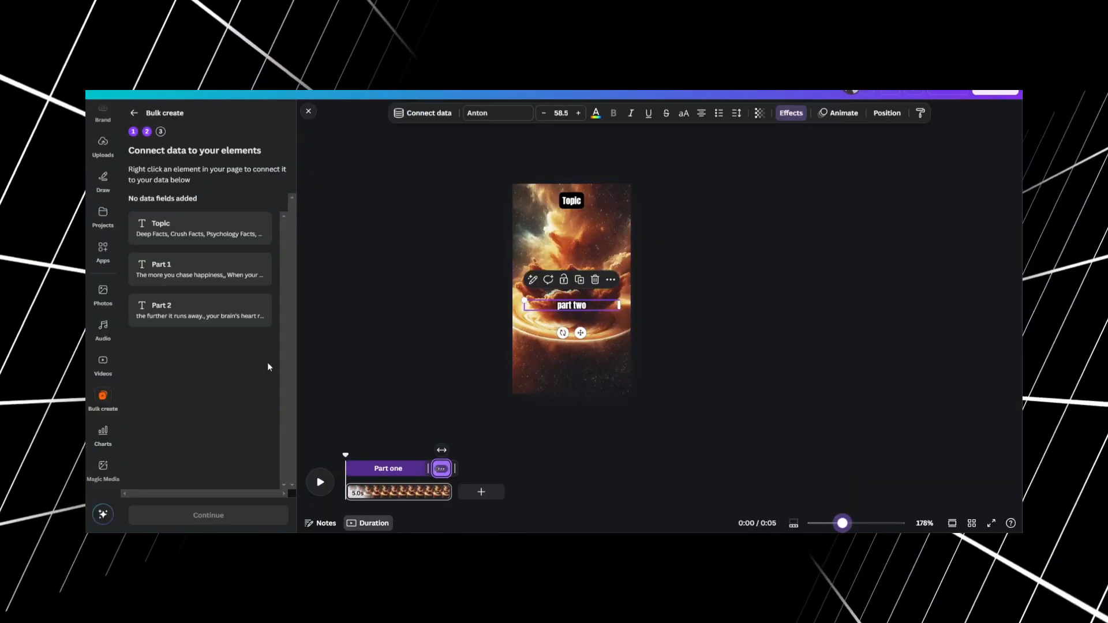
# - Connect the "Topic" heading on the video to the Topic data field
pyautogui.click(572, 198)
pyautogui.rightClick(573, 193)
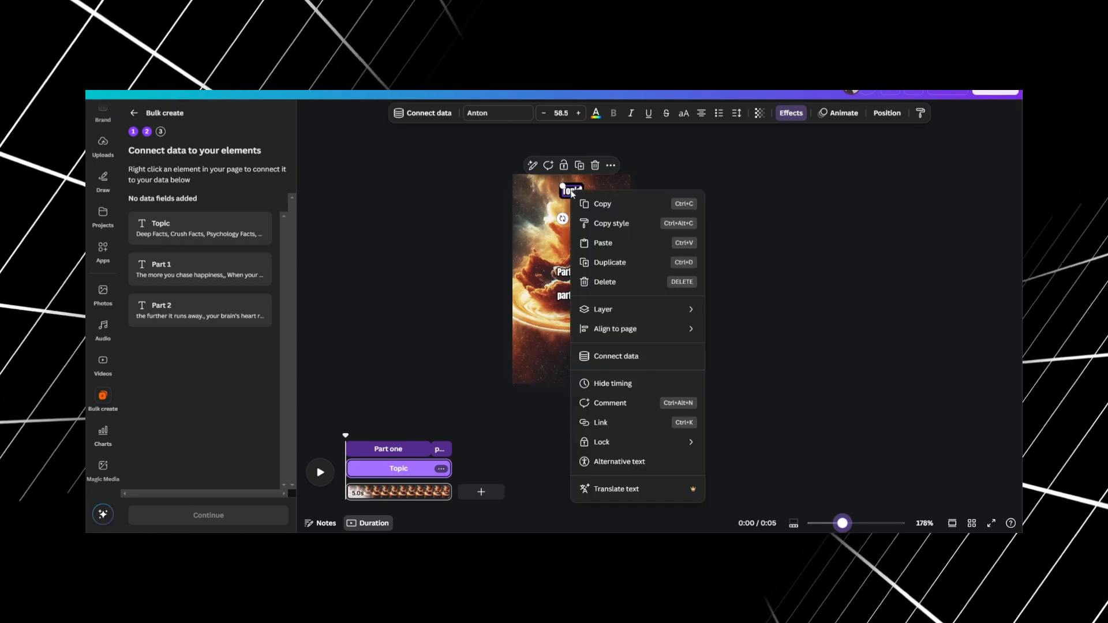
pyautogui.click(607, 355)
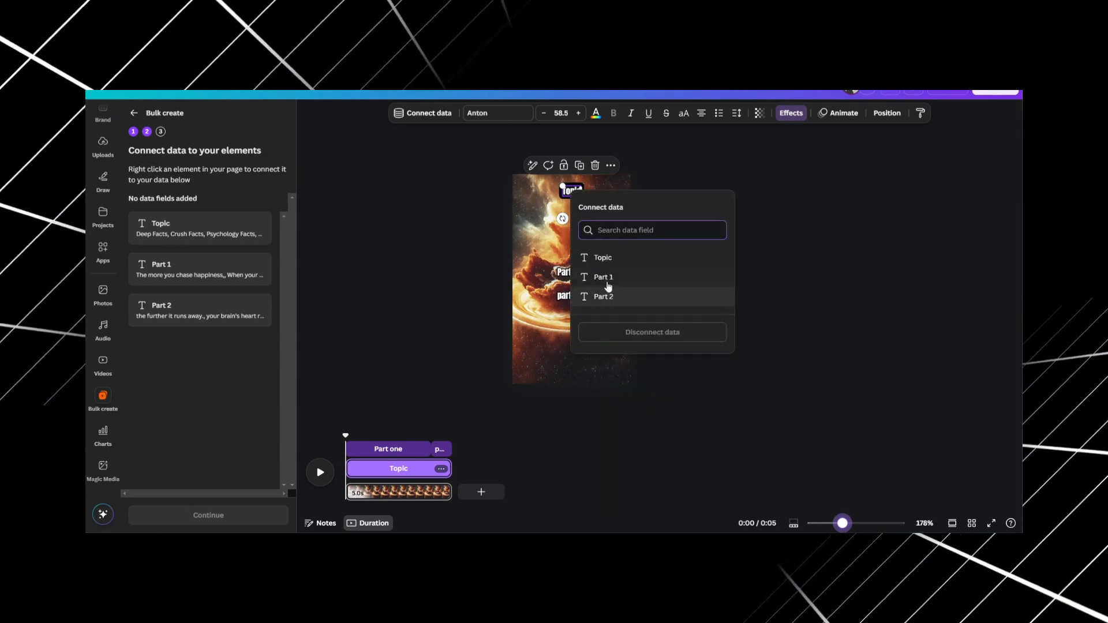
pyautogui.click(603, 259)
# - Connect the "Part one" text to the Part 1 data field and the "part two" text to Part 2
pyautogui.rightClick(573, 274)
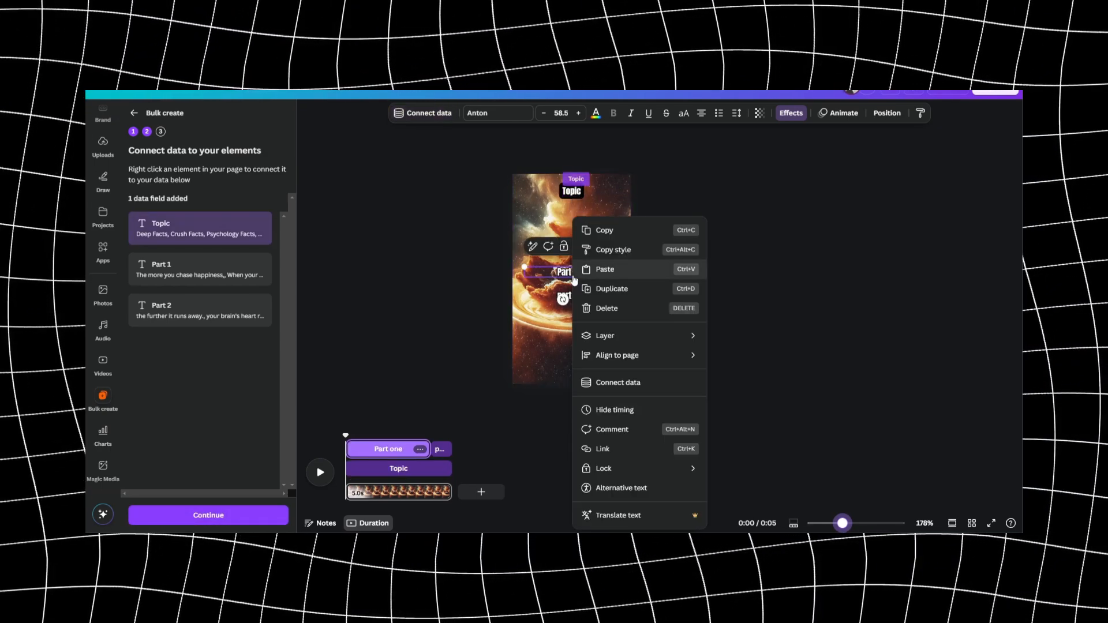
pyautogui.click(606, 383)
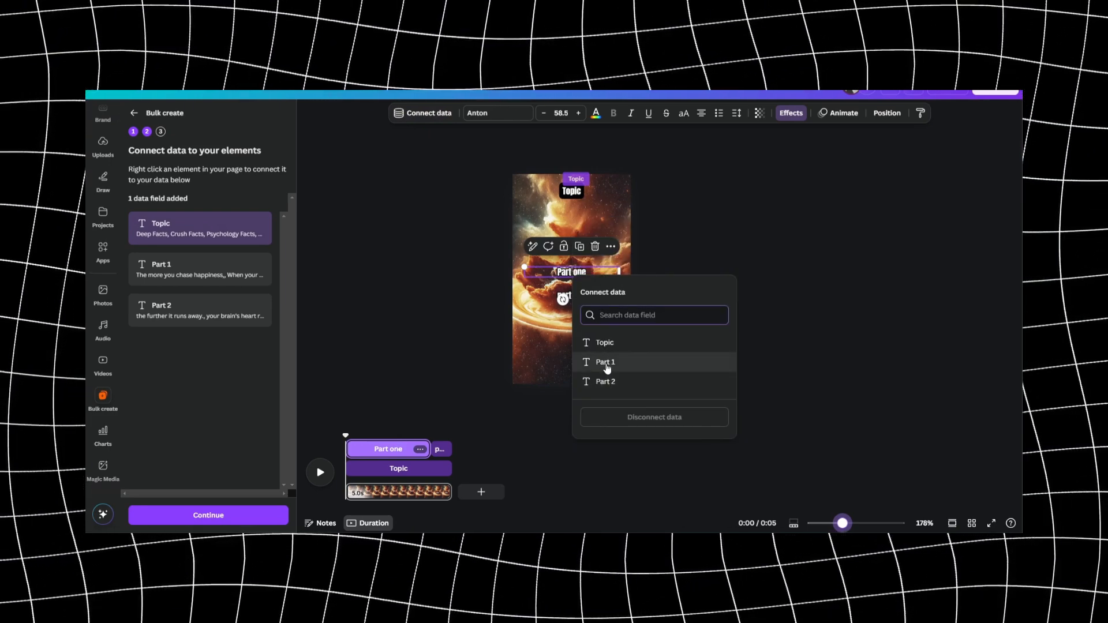
pyautogui.click(606, 363)
pyautogui.rightClick(579, 299)
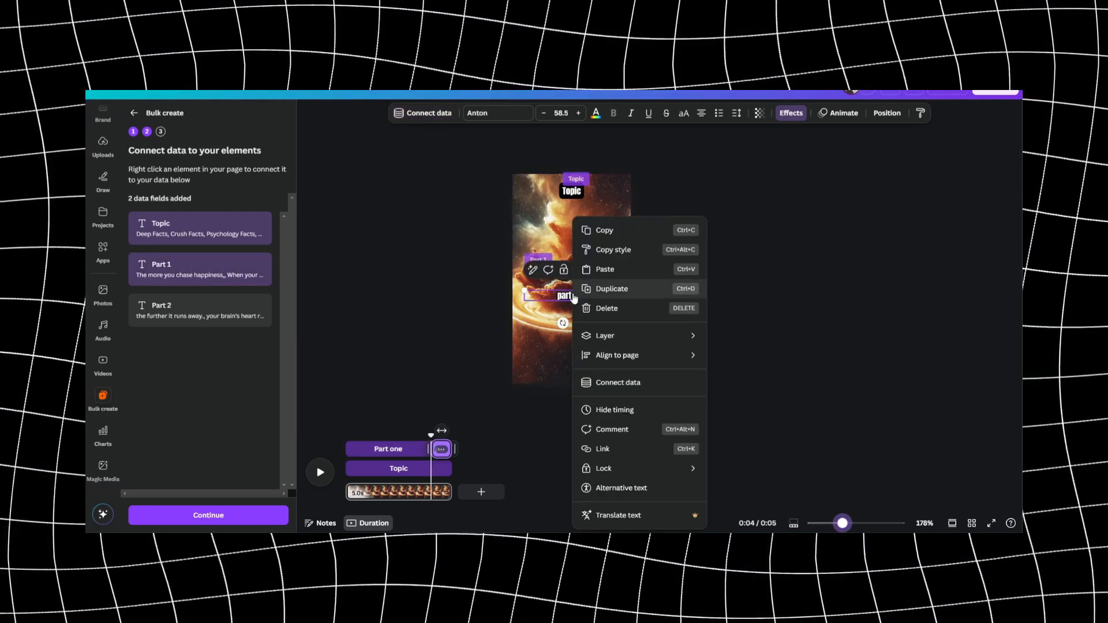
pyautogui.click(609, 381)
pyautogui.click(604, 400)
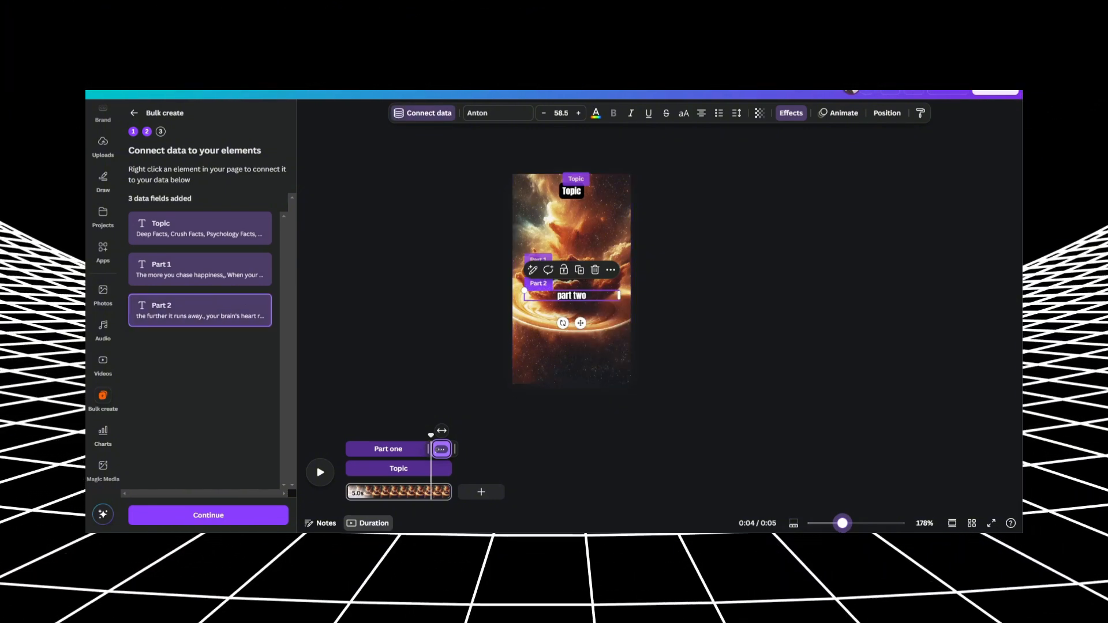
# - Continue to applying the data, review the selected rows and generate a design for each of the 54 rows
pyautogui.click(209, 515)
pyautogui.scroll(-9, 205, 415)
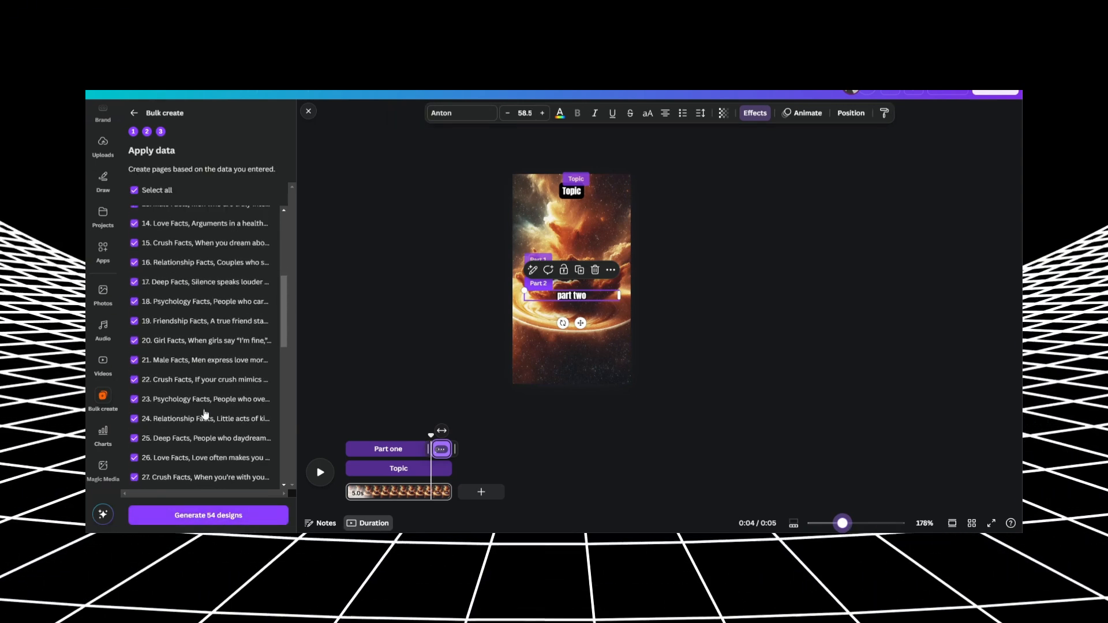
pyautogui.scroll(9, 205, 415)
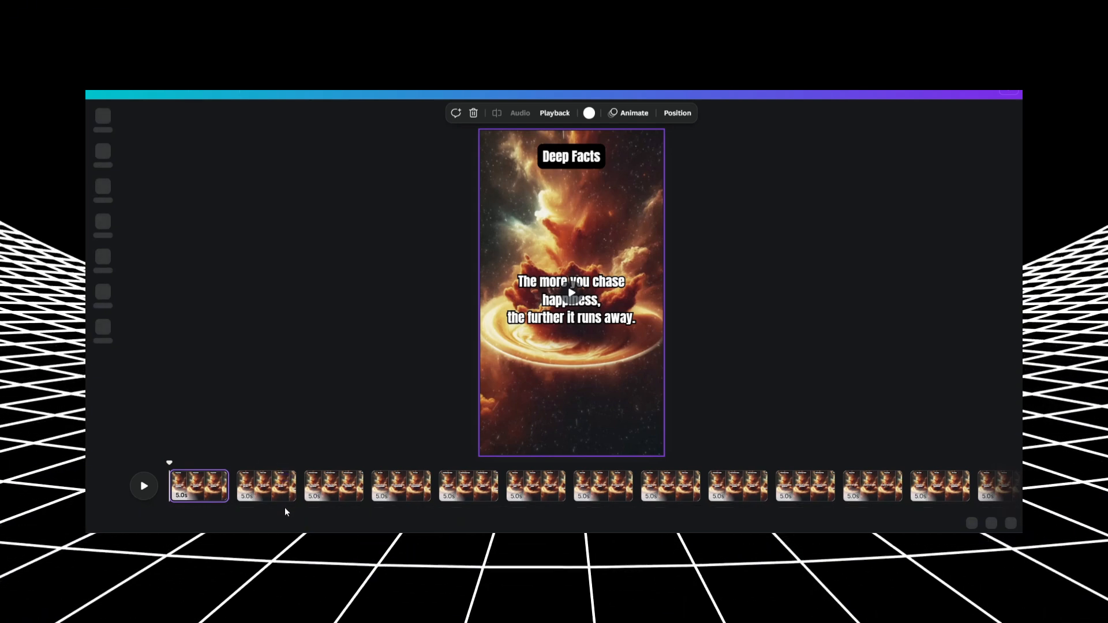
pyautogui.moveTo(286, 507); pyautogui.dragTo(262, 526)
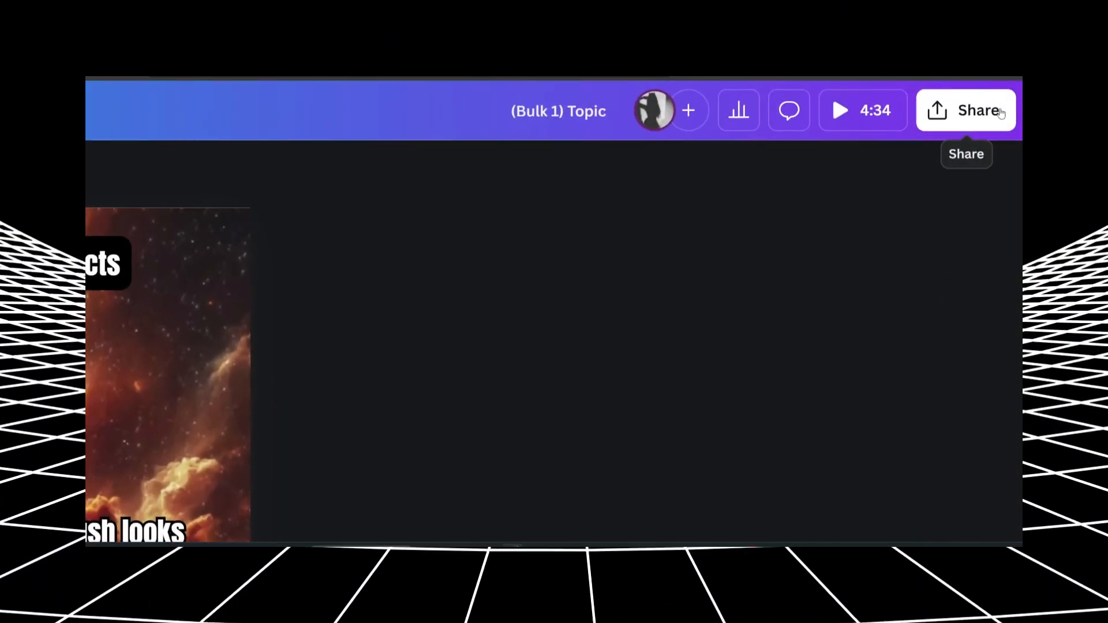
# - Download all 54 pages as separate MP4 Video files in 1080p (HD) quality
pyautogui.click(964, 115)
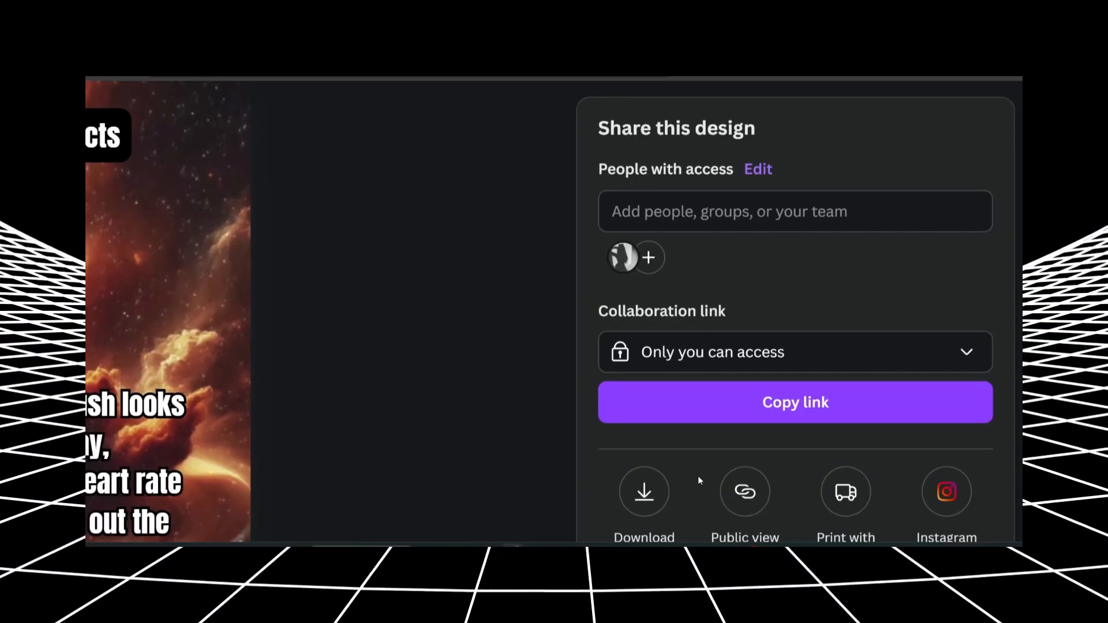
pyautogui.click(640, 497)
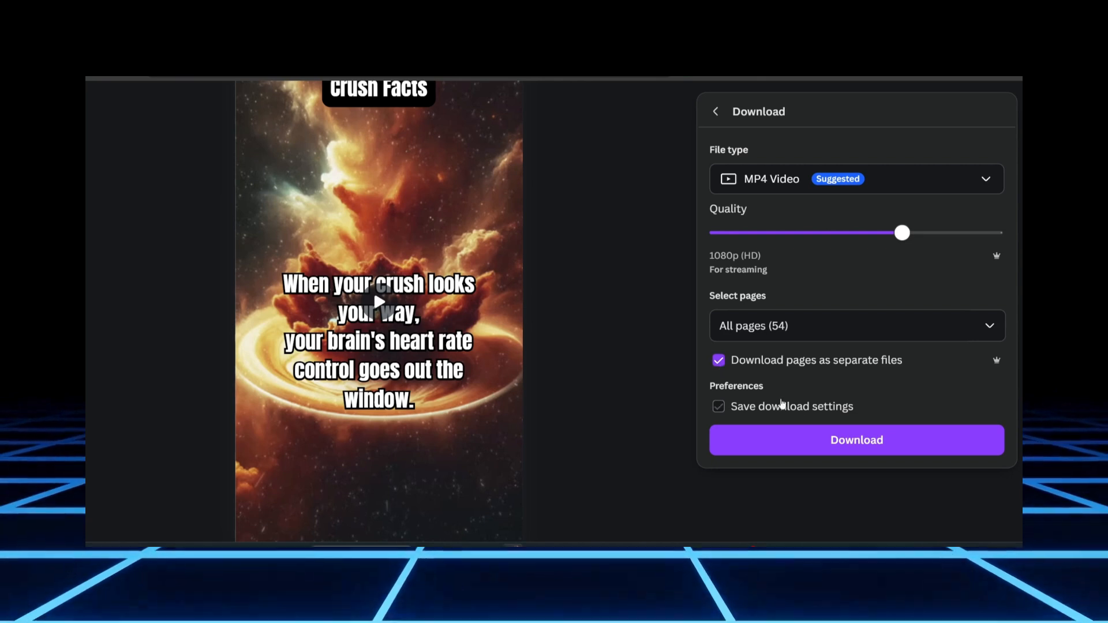
pyautogui.click(845, 440)
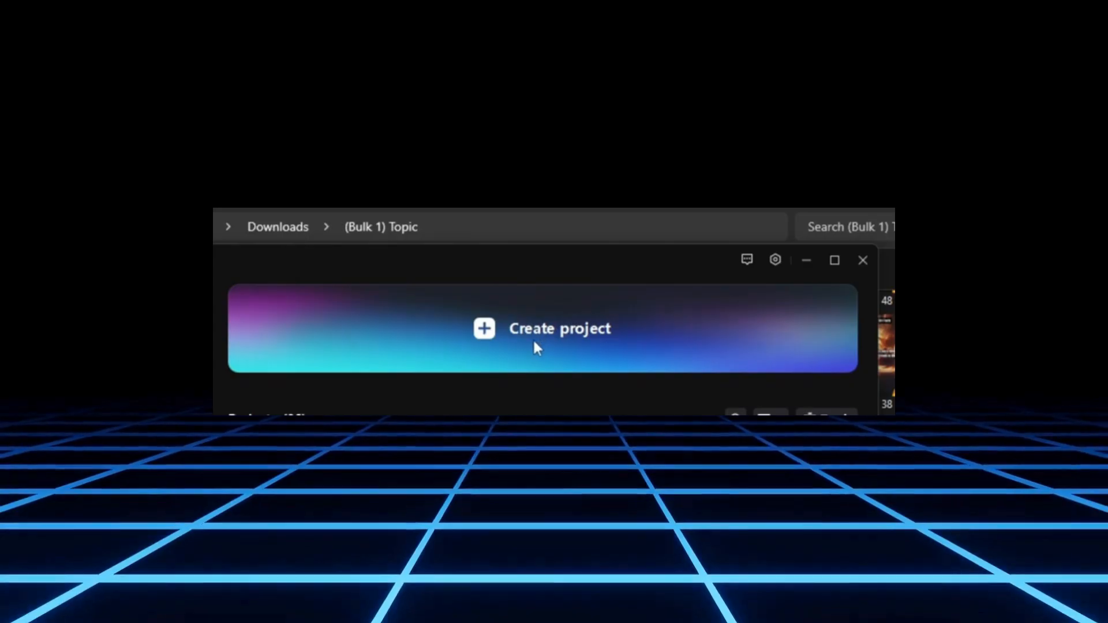
# - Create a new project in CapCut and import the downloaded videos from the (Bulk 1) Topic folder
pyautogui.click(532, 338)
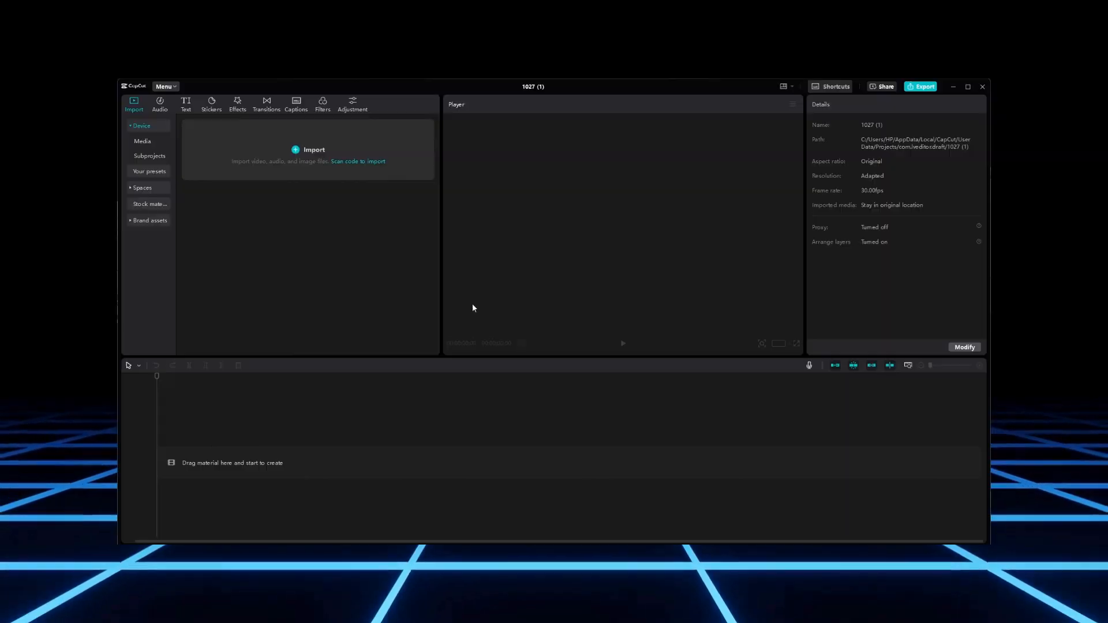
pyautogui.click(366, 174)
pyautogui.click(543, 85)
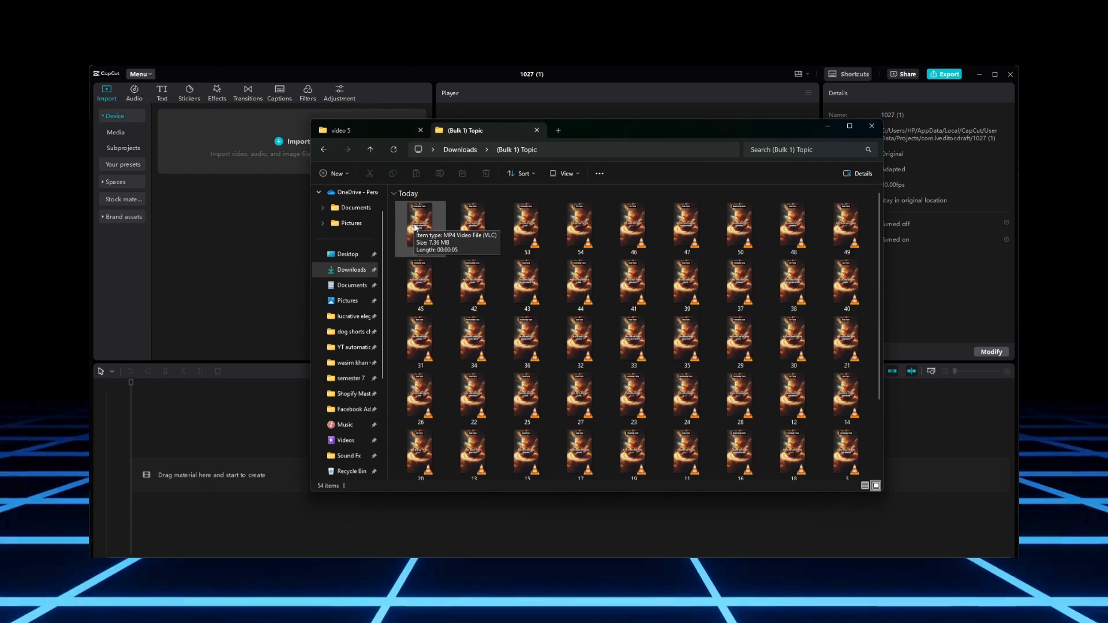
pyautogui.moveTo(458, 228); pyautogui.dragTo(157, 402)
# - Place the 1.mp4 clip at the start of the timeline
pyautogui.scroll(-3, 186, 267)
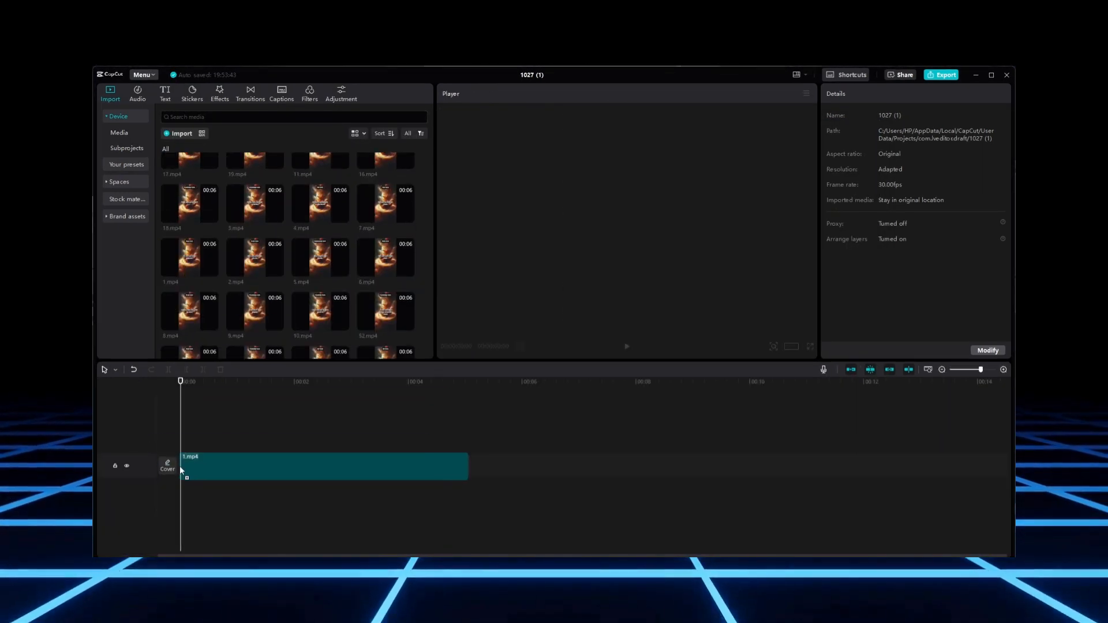
pyautogui.moveTo(180, 470); pyautogui.dragTo(182, 471)
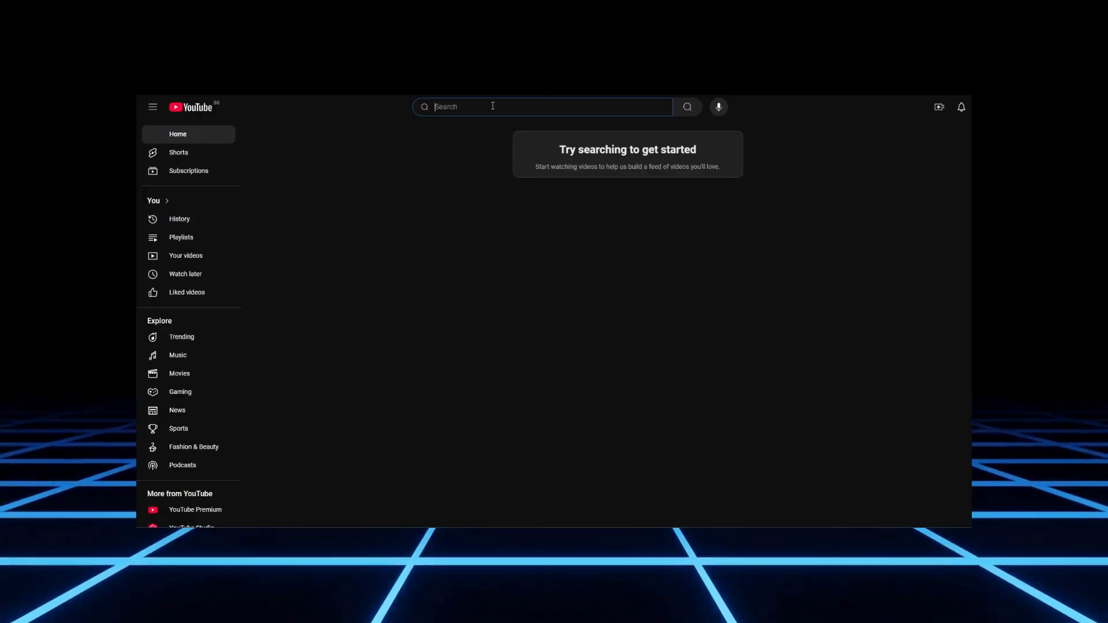
# - Search YouTube for "free background music no copyright", choose a track and get it as an MP3 through a YouTube-to-MP3 converter
pyautogui.write('free background music no copyright')
pyautogui.press('Return')
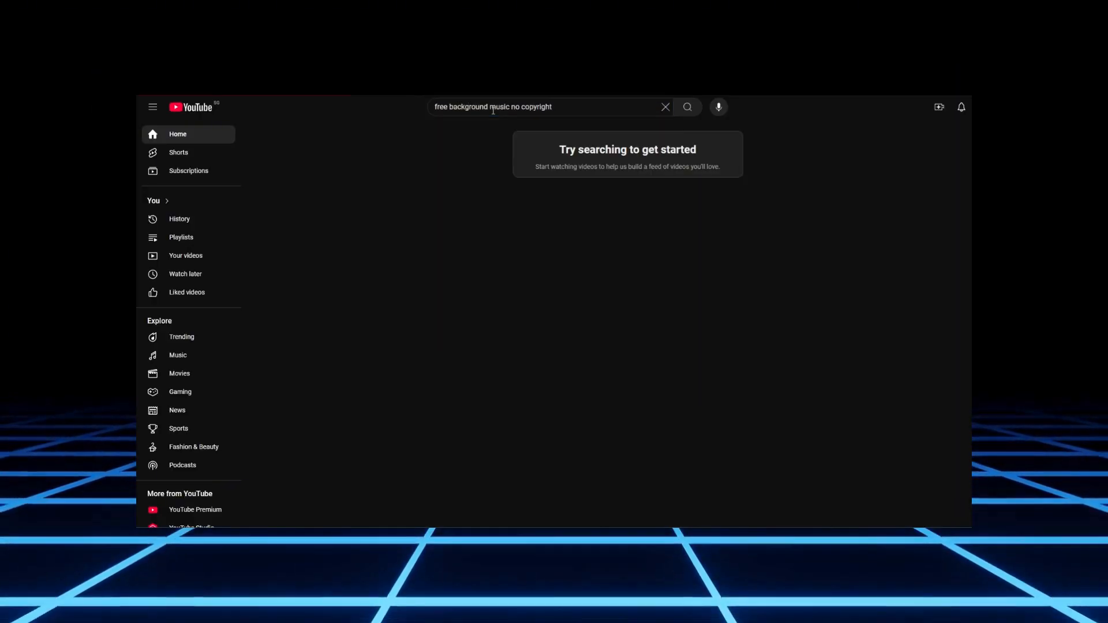
pyautogui.scroll(-15, 316, 263)
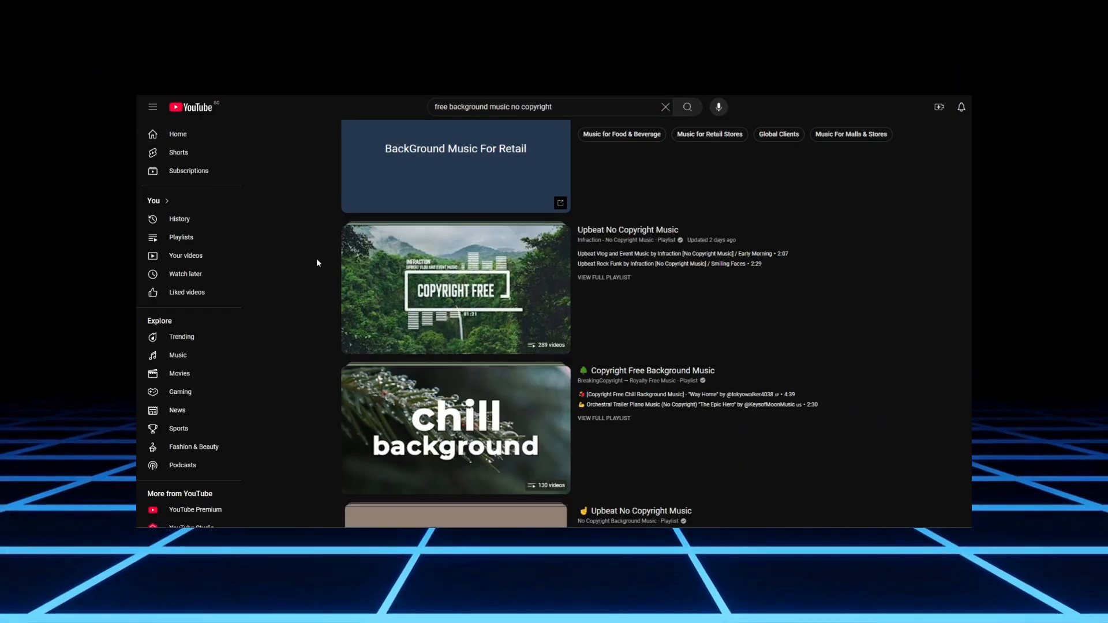
pyautogui.scroll(-2, 317, 260)
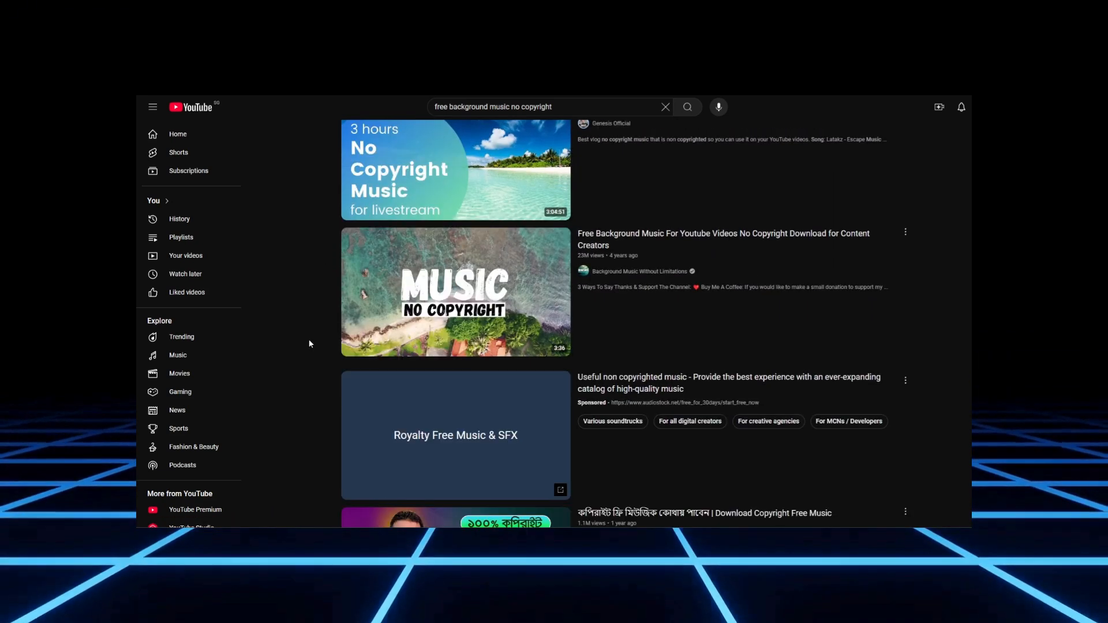
pyautogui.rightClick(593, 237)
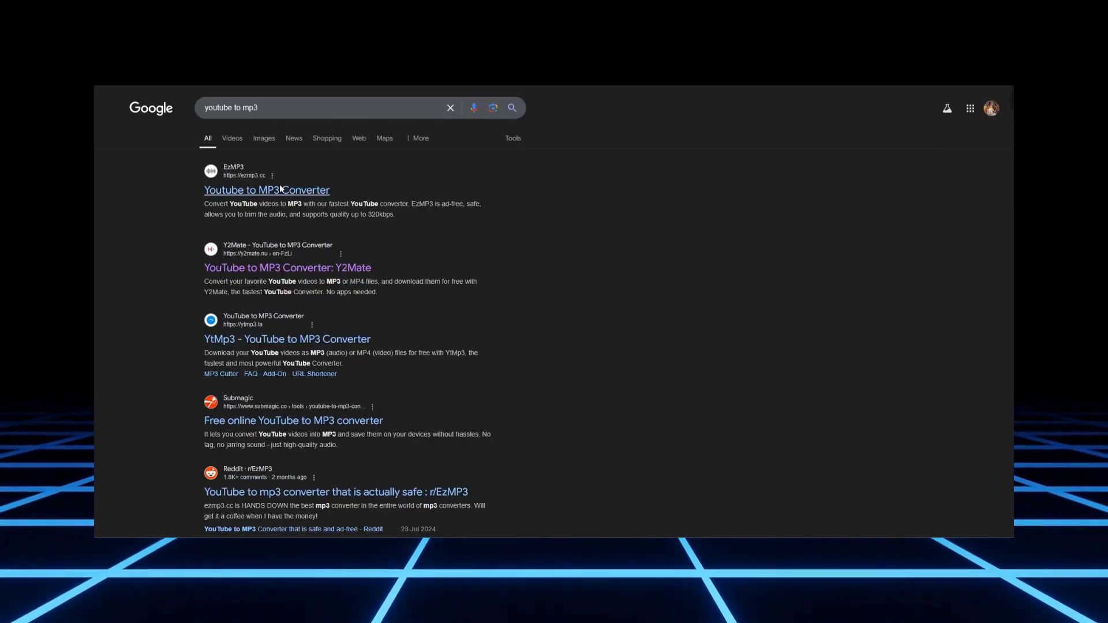
pyautogui.click(419, 218)
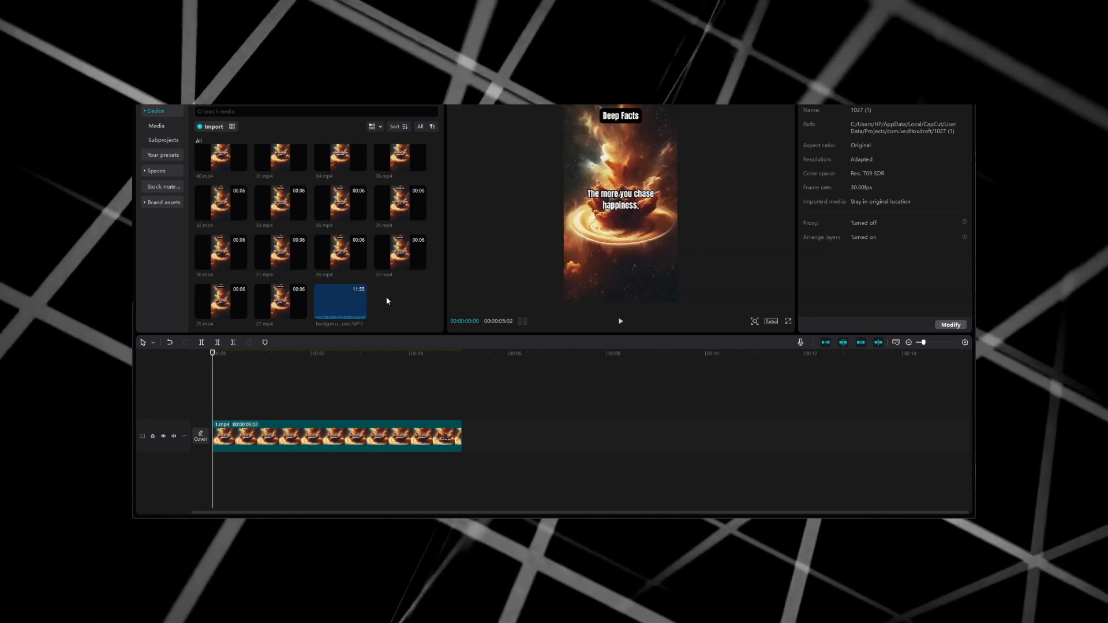
# - In CapCut, place the background music MP3 under 1.mp4 from the timeline start and cut off the part beyond the clip's end
pyautogui.moveTo(349, 300); pyautogui.dragTo(222, 466)
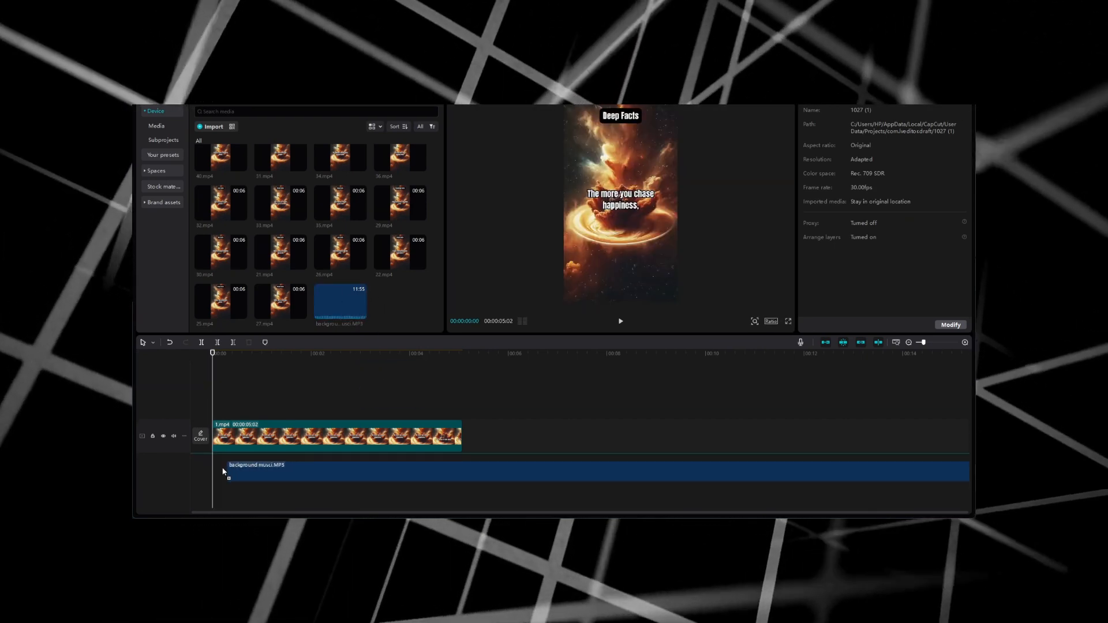
pyautogui.click(467, 469)
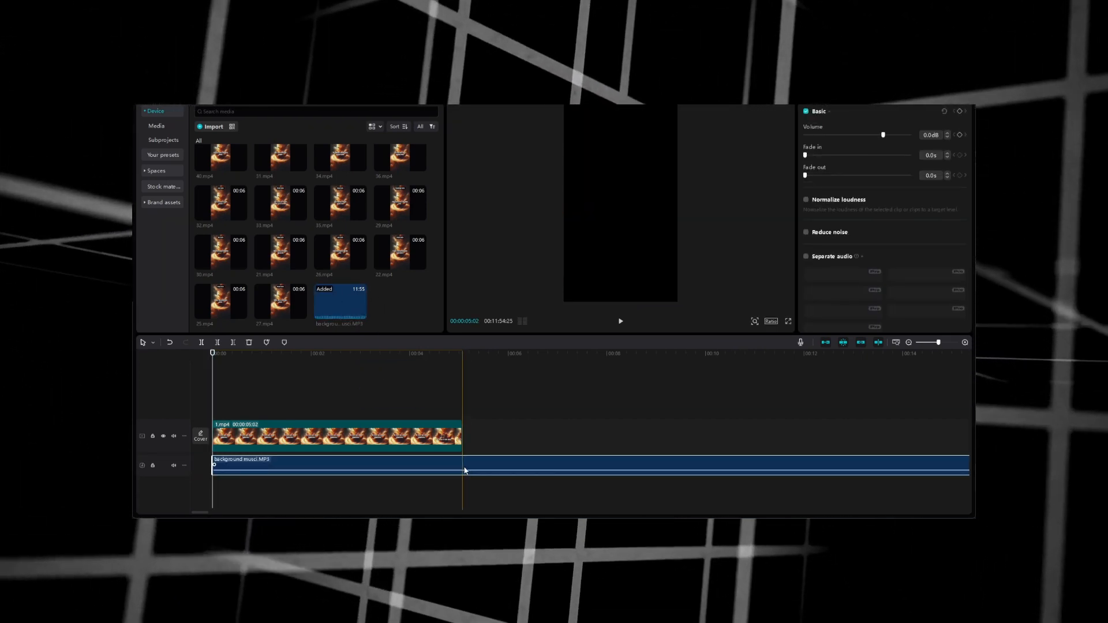
pyautogui.hotkey('ctrl', 'b')
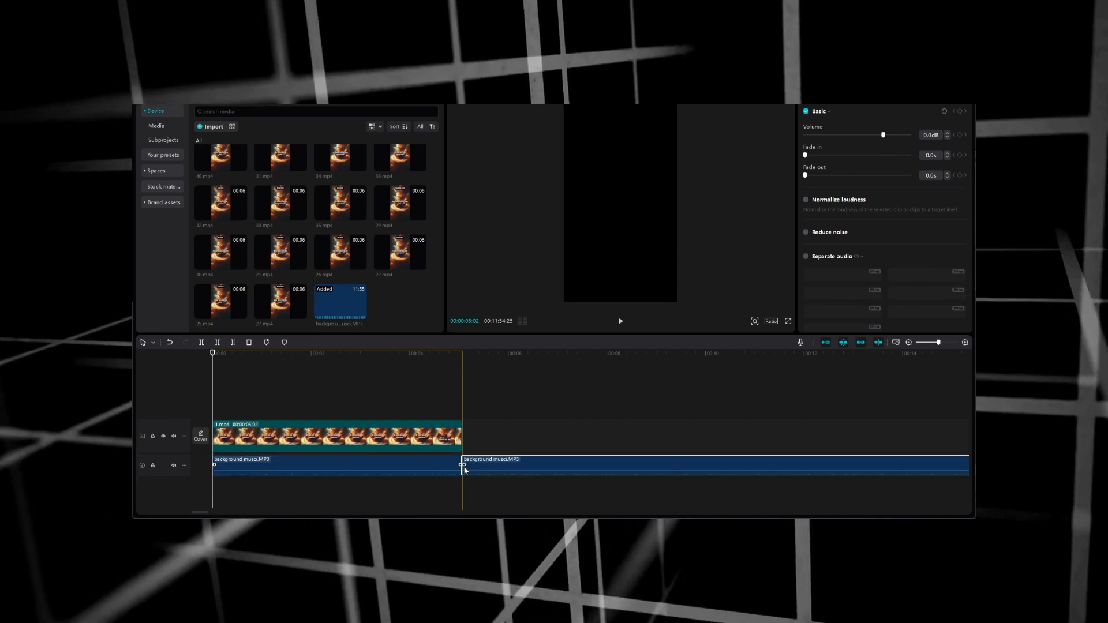
pyautogui.press('Delete')
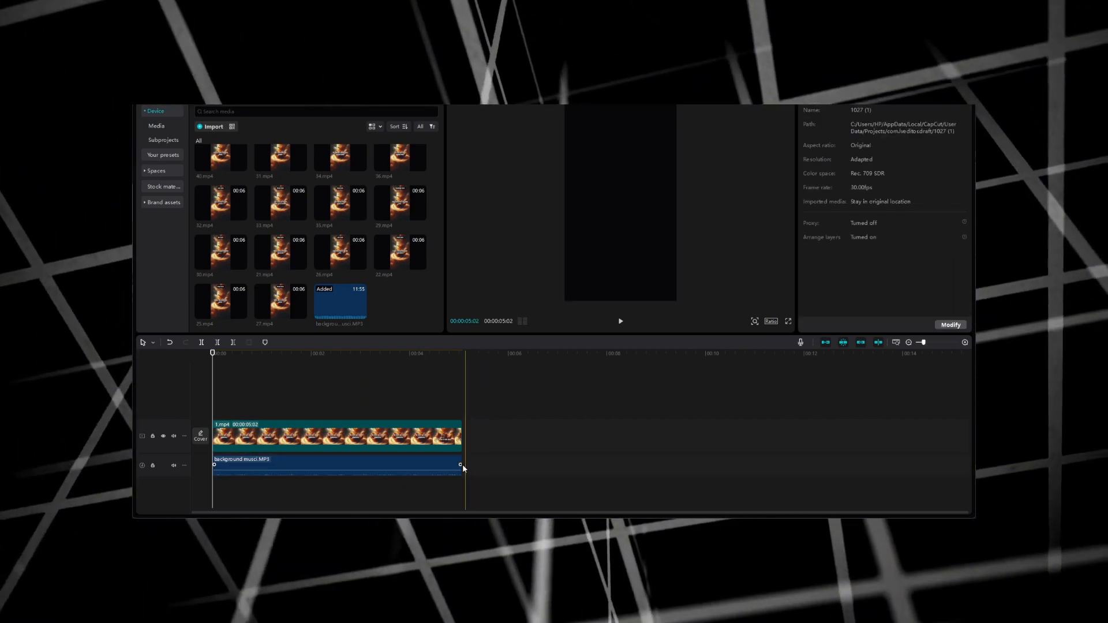
# - Give the background music a fade-out of about 0.6 s and a fade-in of about 0.3 s
pyautogui.moveTo(460, 464); pyautogui.dragTo(432, 465)
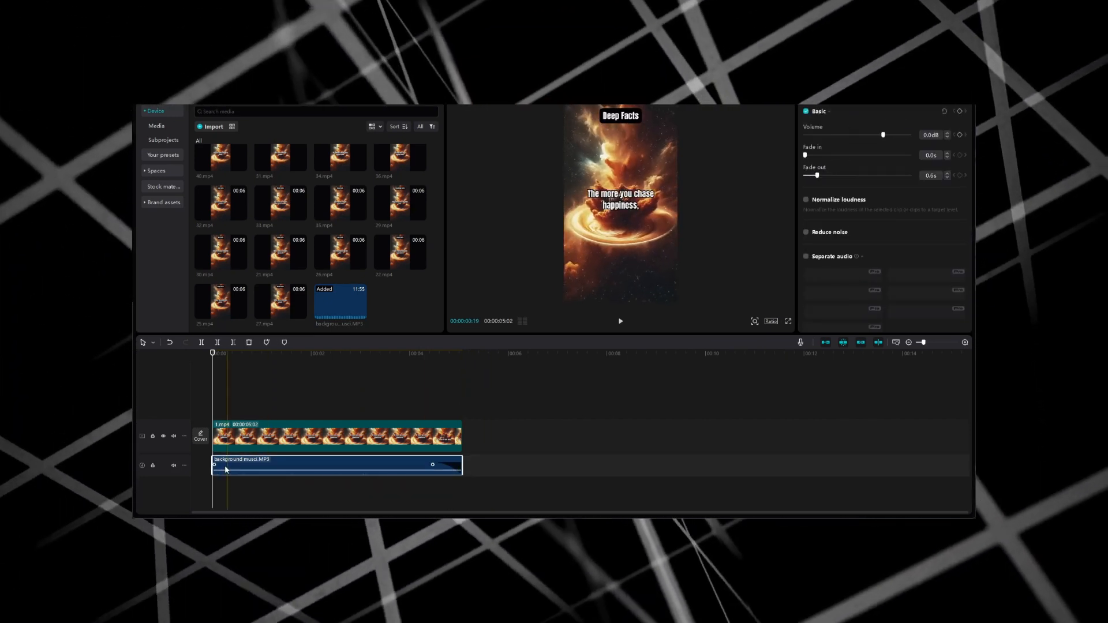
pyautogui.moveTo(215, 464)
pyautogui.mouseDown()
pyautogui.moveTo(227, 464)
pyautogui.moveTo(215, 465)
pyautogui.mouseUp()
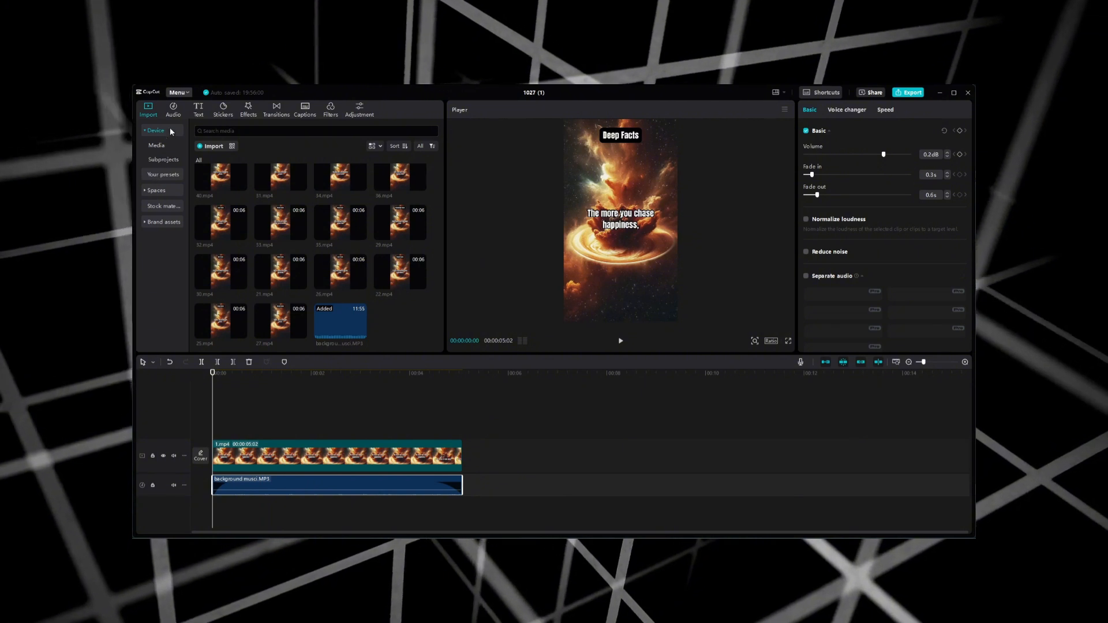
# - Search the sound effects for "ding" and place the Ding effect below the music at the start of the timeline
pyautogui.click(173, 110)
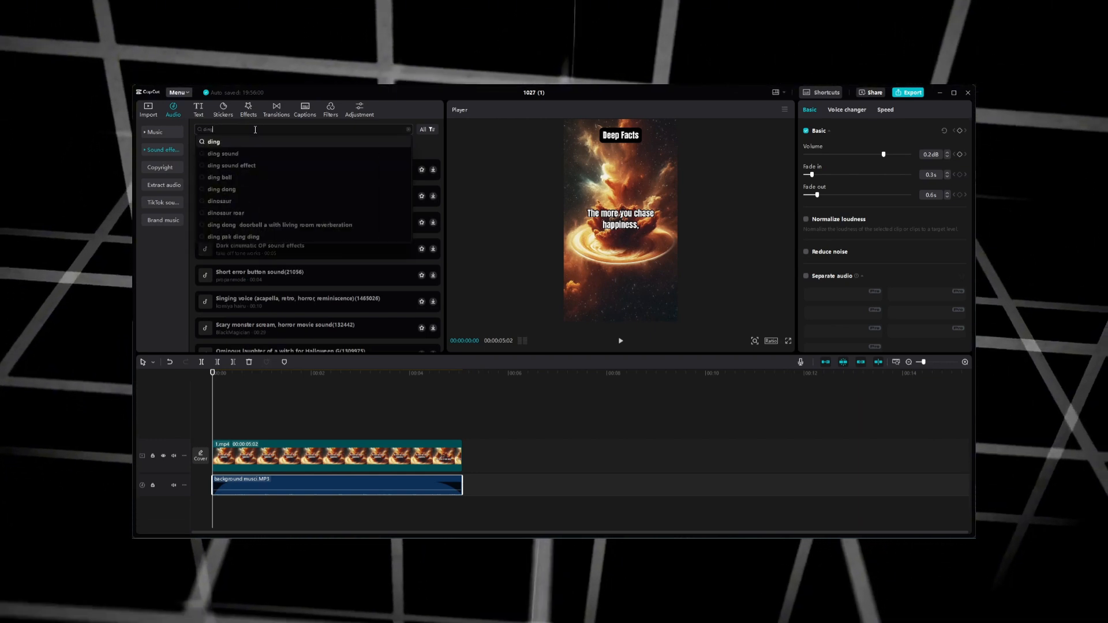
pyautogui.press('Return')
pyautogui.click(210, 189)
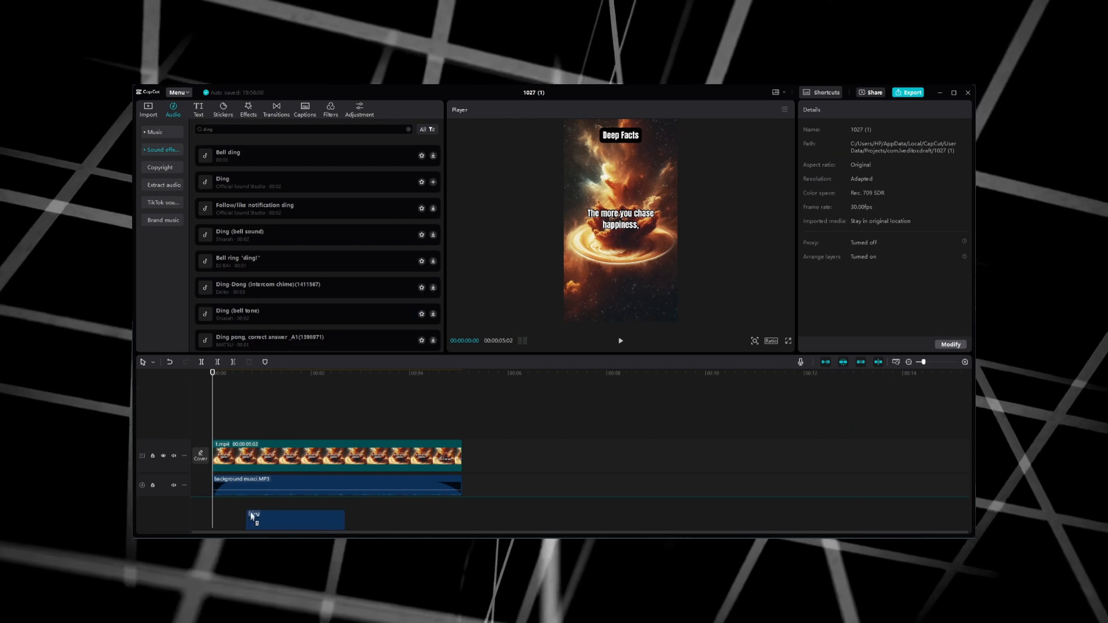
pyautogui.moveTo(251, 515); pyautogui.dragTo(274, 497)
# - Add a second Ding at about the 4-second mark, trim it to the video clip's end and preview the timeline
pyautogui.moveTo(454, 407); pyautogui.dragTo(458, 497)
pyautogui.moveTo(507, 497); pyautogui.dragTo(461, 497)
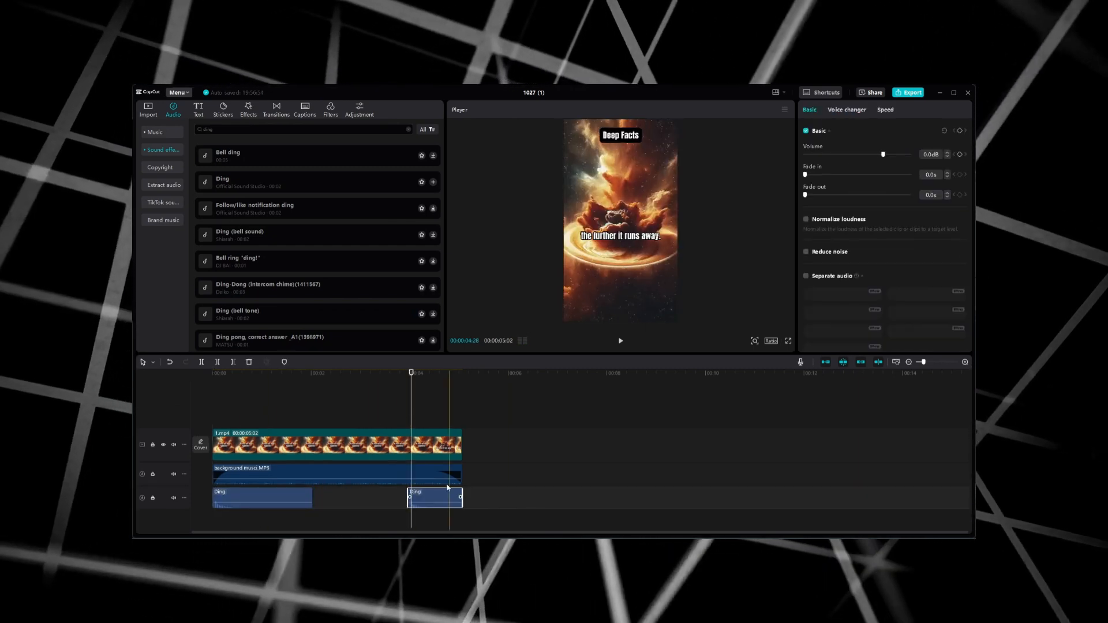
pyautogui.click(213, 396)
pyautogui.press('space')
pyautogui.press('space')
# - Apply the Fade In entrance animation and the Fade Out exit animation to the 1.mp4 clip
pyautogui.click(304, 450)
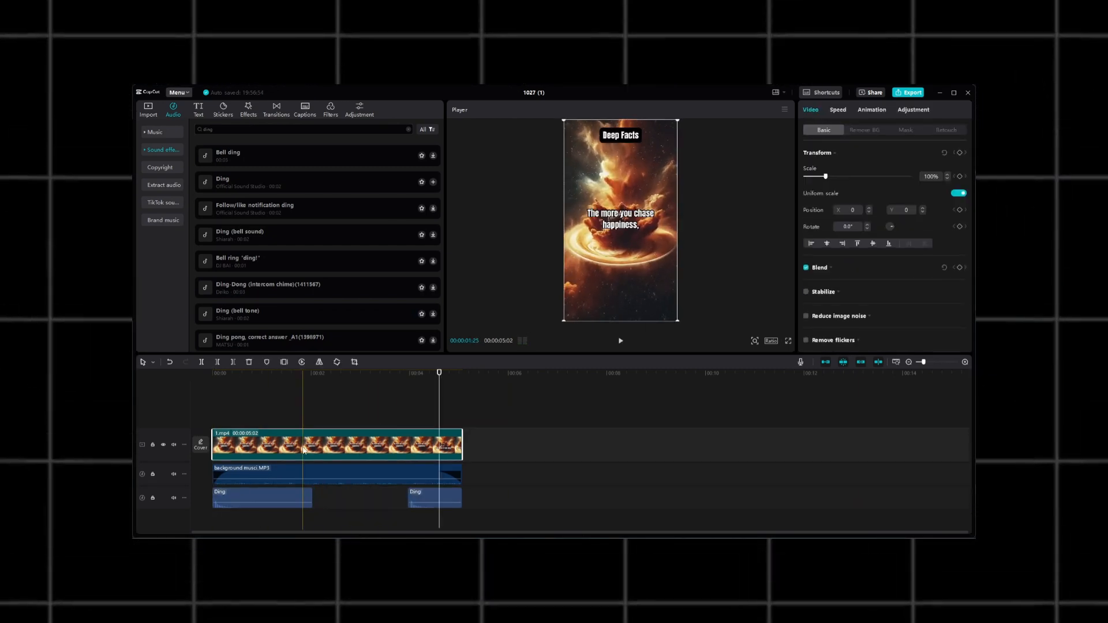
pyautogui.click(871, 109)
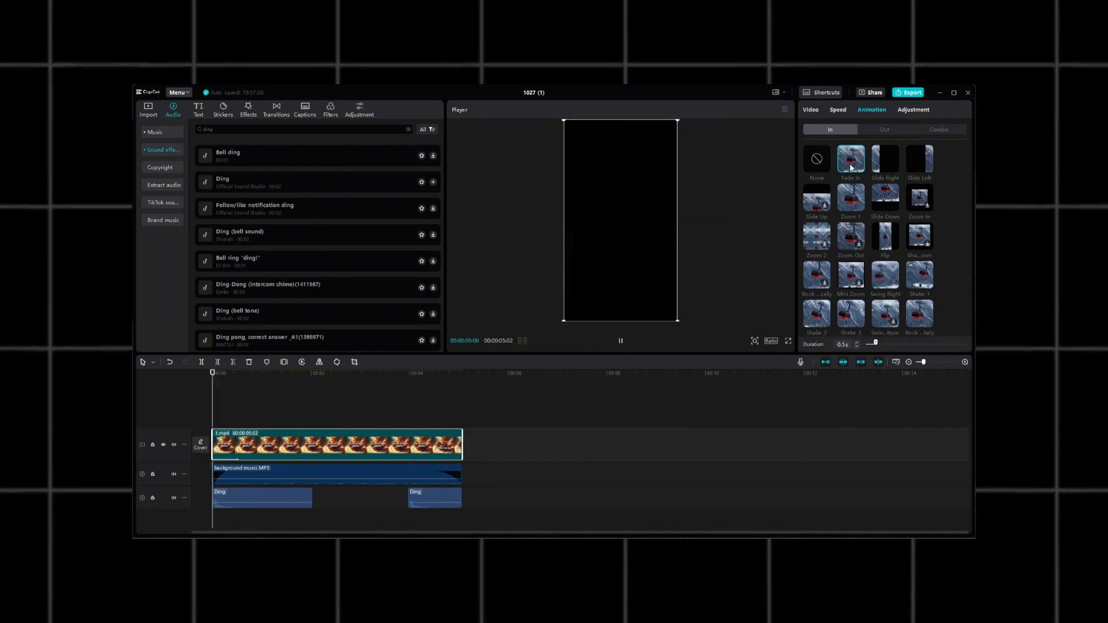
pyautogui.click(885, 130)
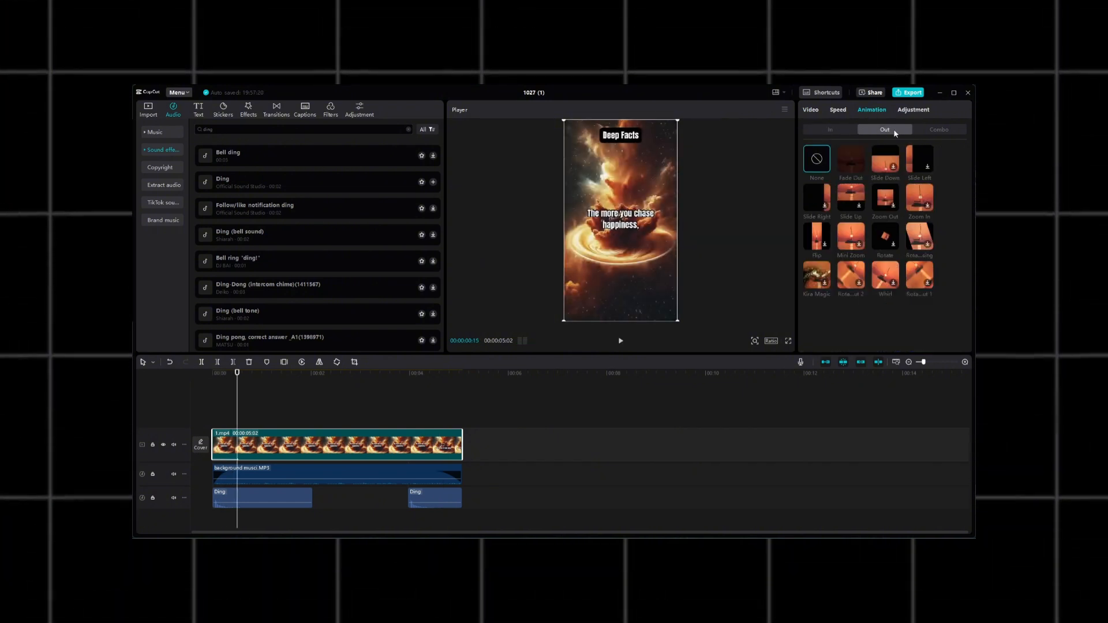
pyautogui.click(856, 167)
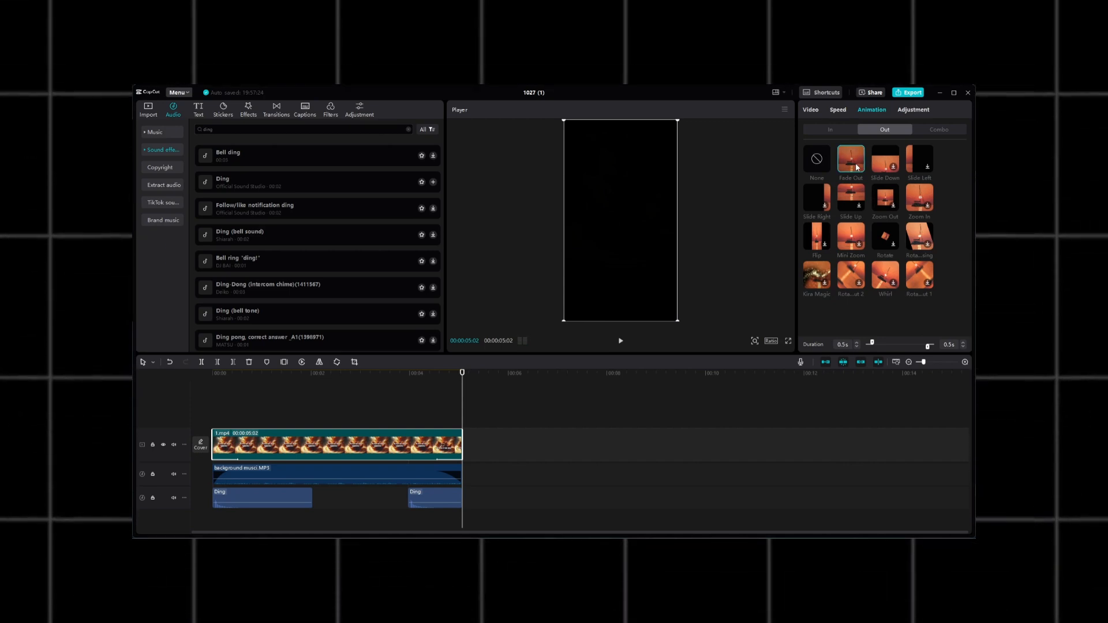
# - Add the trending Black Flash 2 video effect over the whole 1.mp4 clip and play it back from the start
pyautogui.click(248, 108)
pyautogui.moveTo(351, 273); pyautogui.dragTo(213, 423)
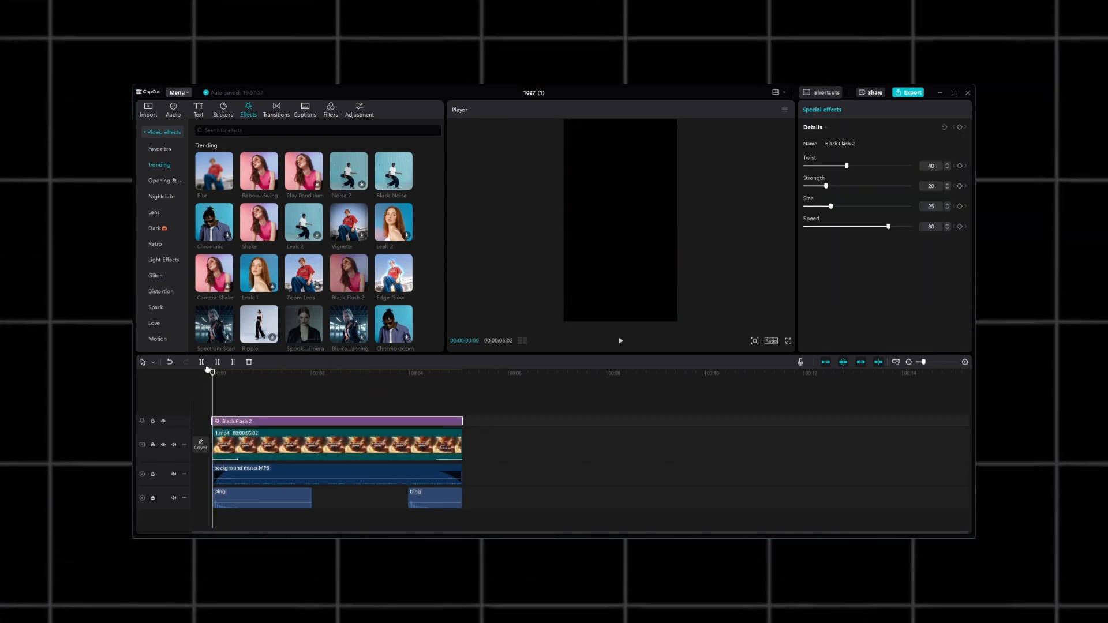
pyautogui.click(211, 373)
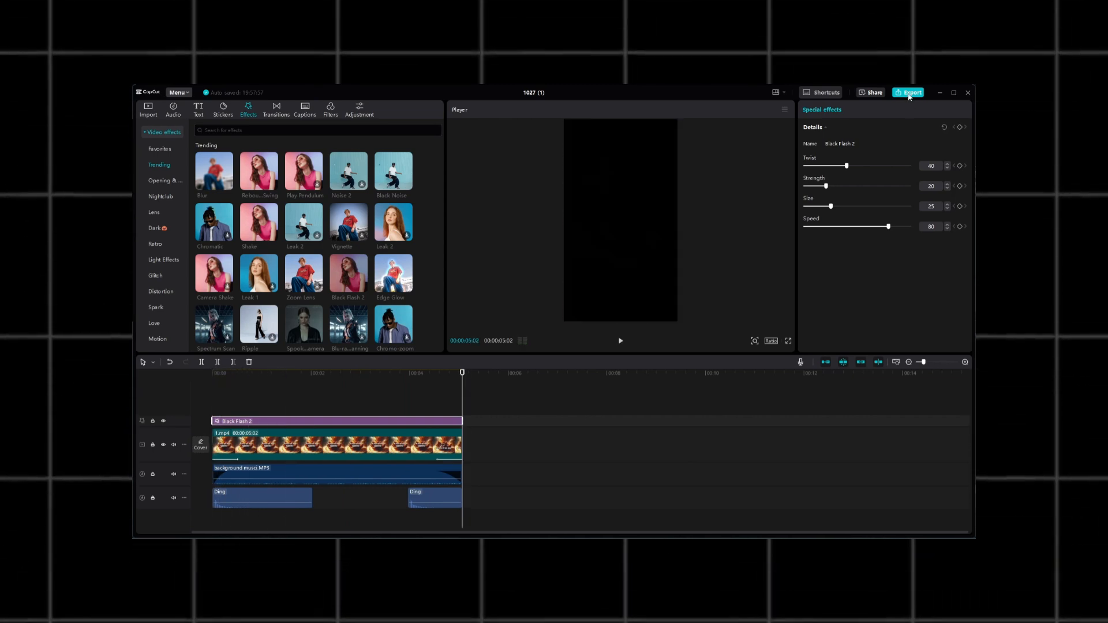
# - Set up the export with video enabled, separate audio disabled, 1080P resolution and a 60fps frame rate
pyautogui.click(909, 93)
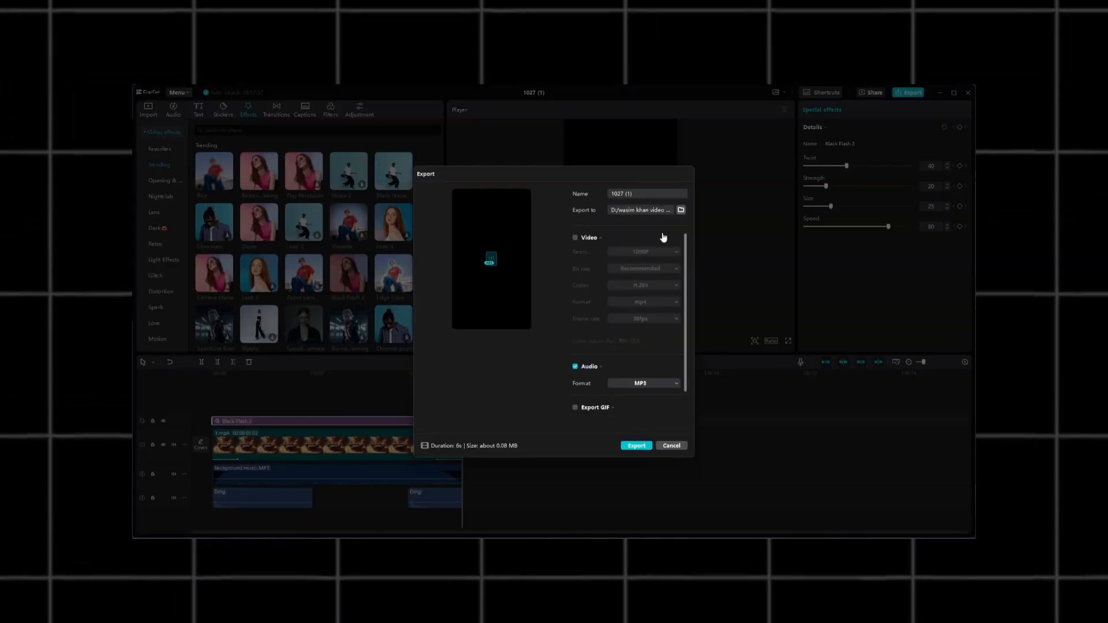
pyautogui.click(575, 238)
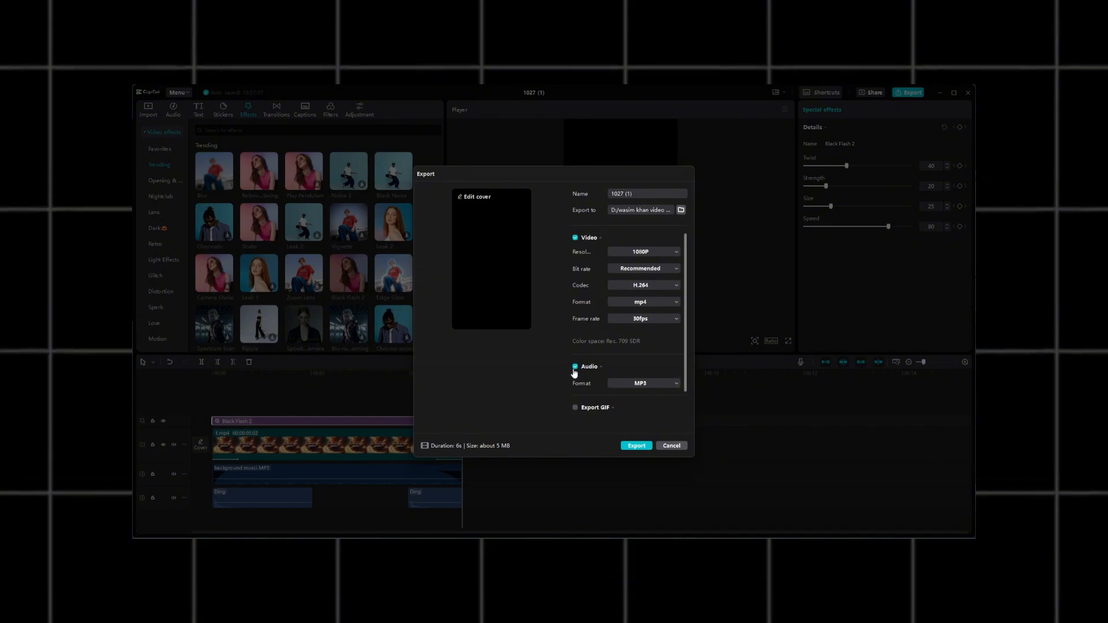
pyautogui.click(575, 366)
pyautogui.click(657, 252)
pyautogui.click(635, 293)
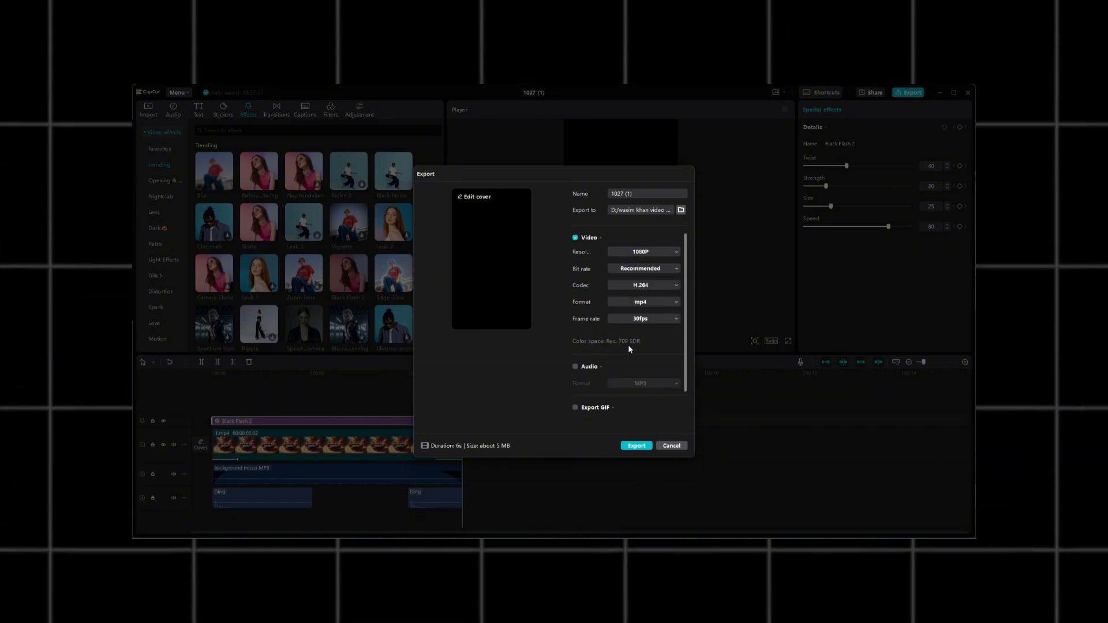
pyautogui.click(642, 318)
pyautogui.click(635, 388)
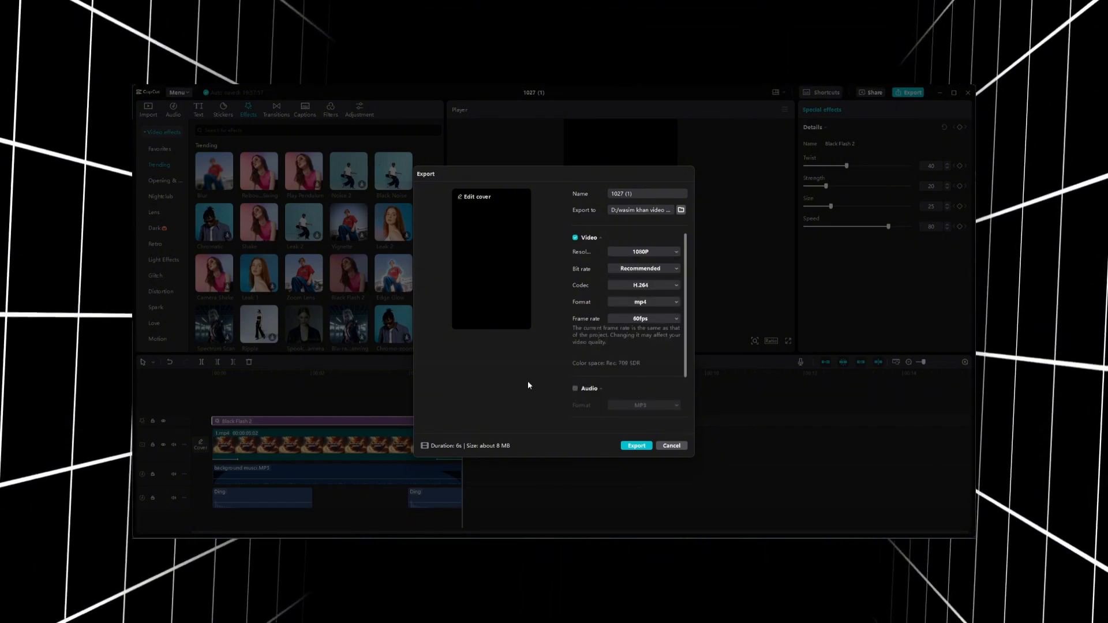